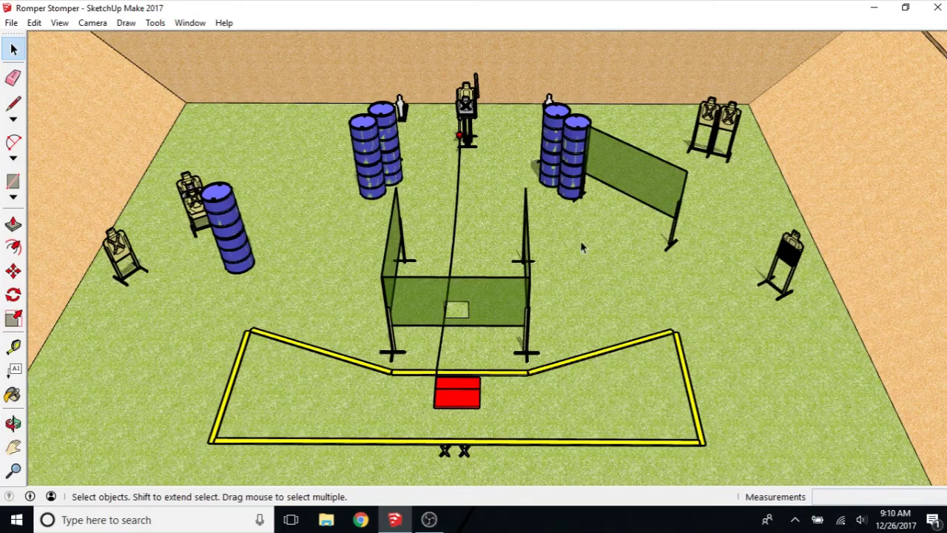
middle_click_drag(583, 245, 557, 309)
scroll(528, 318, "up", 1)
scroll(529, 322, "down", 2)
scroll(561, 309, "up", 2)
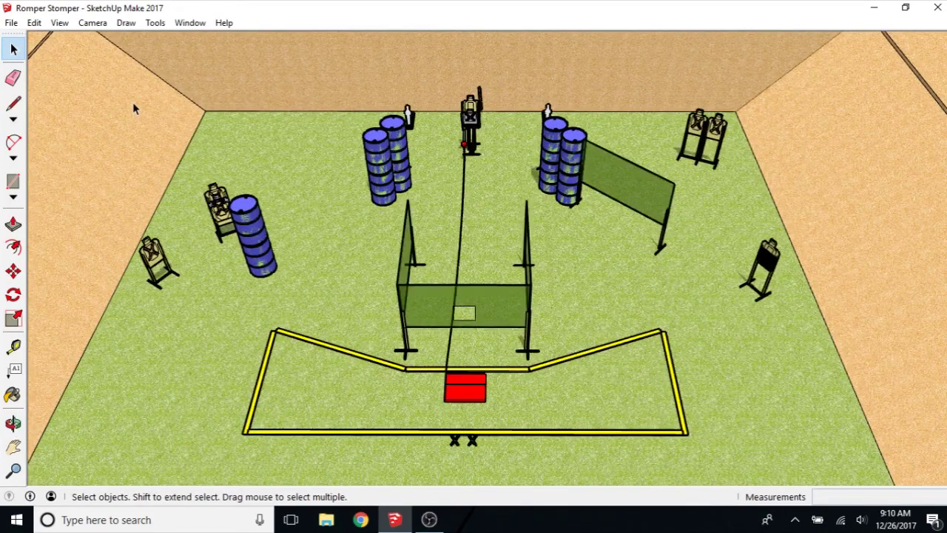
Step: Review the scene transition and scene delay times in the model's animation settings
left_click(59, 24)
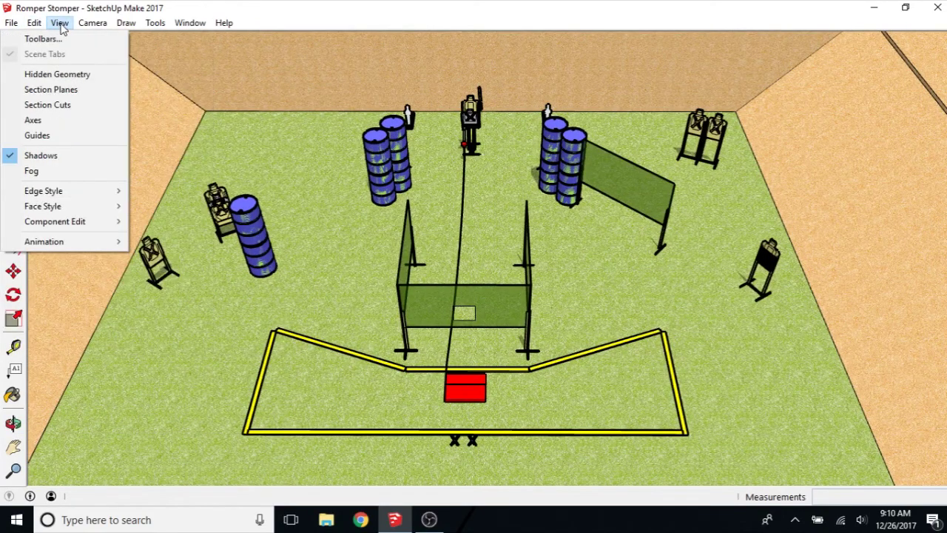
mouse_move(74, 243)
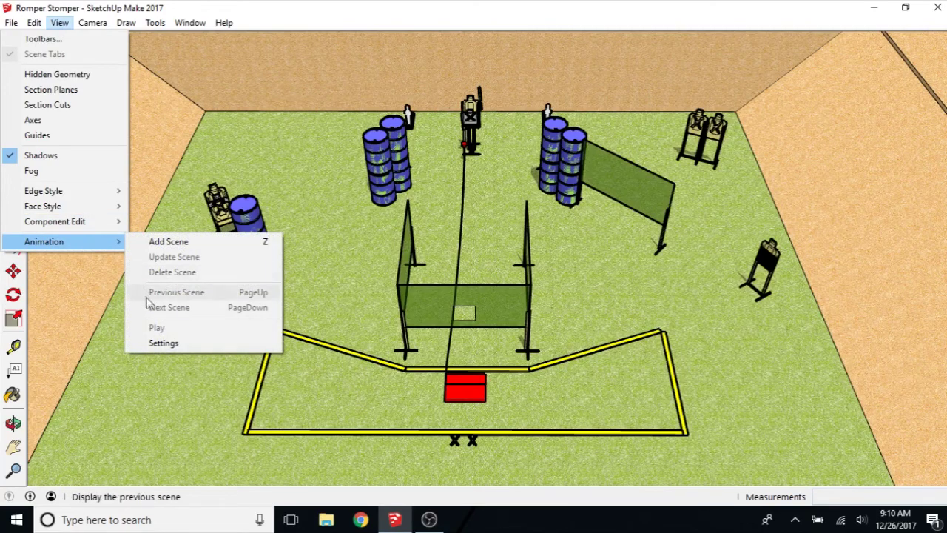
left_click(159, 343)
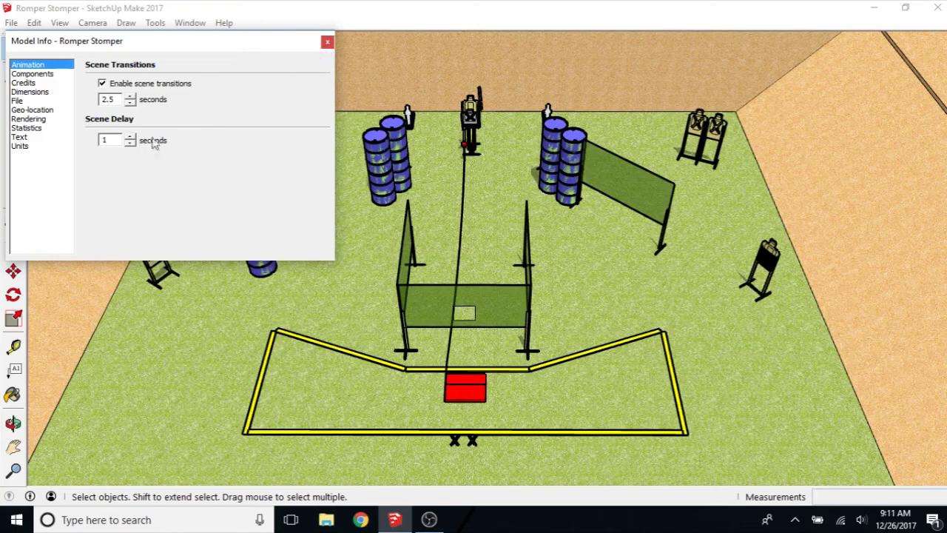
left_click(327, 41)
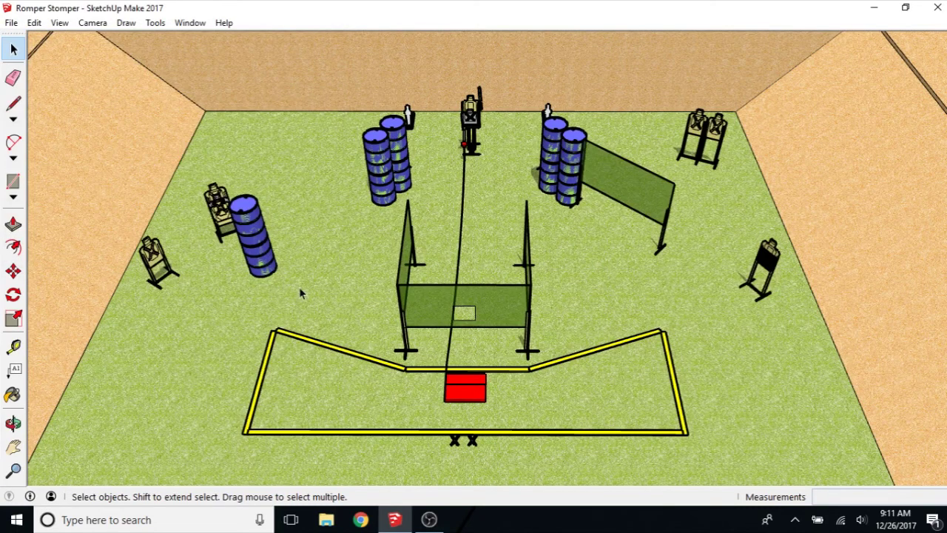
Step: Show the Default Tray so that the Scenes manager is available beside the model
left_click(191, 24)
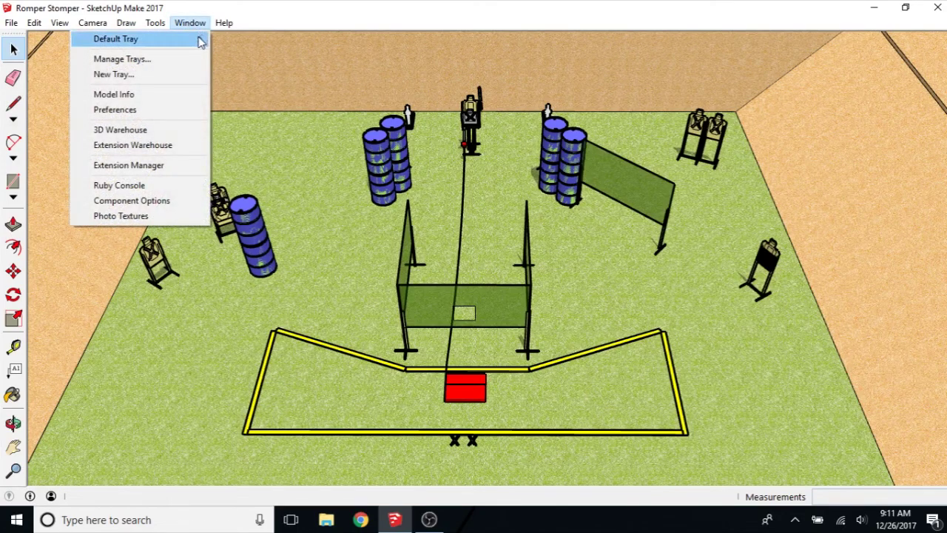
mouse_move(198, 40)
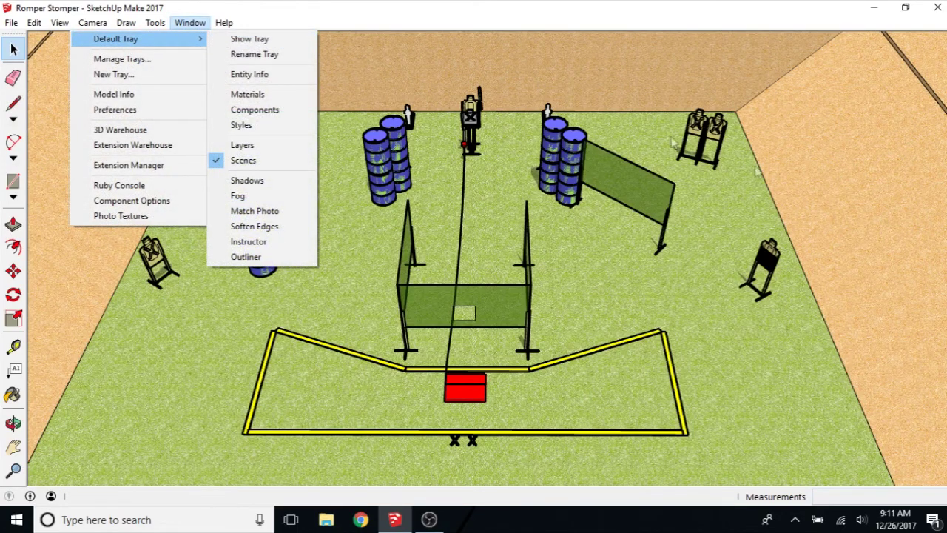
left_click(282, 42)
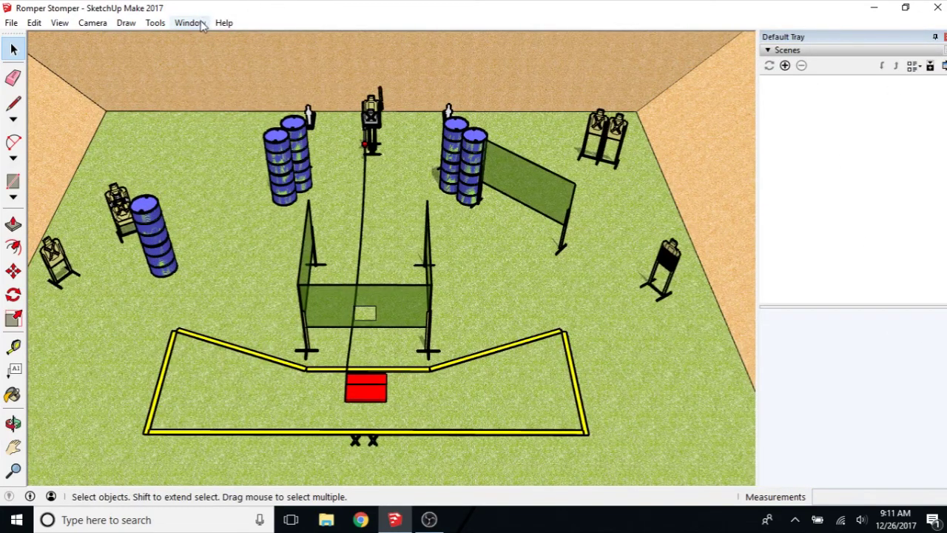
left_click(190, 23)
mouse_move(171, 41)
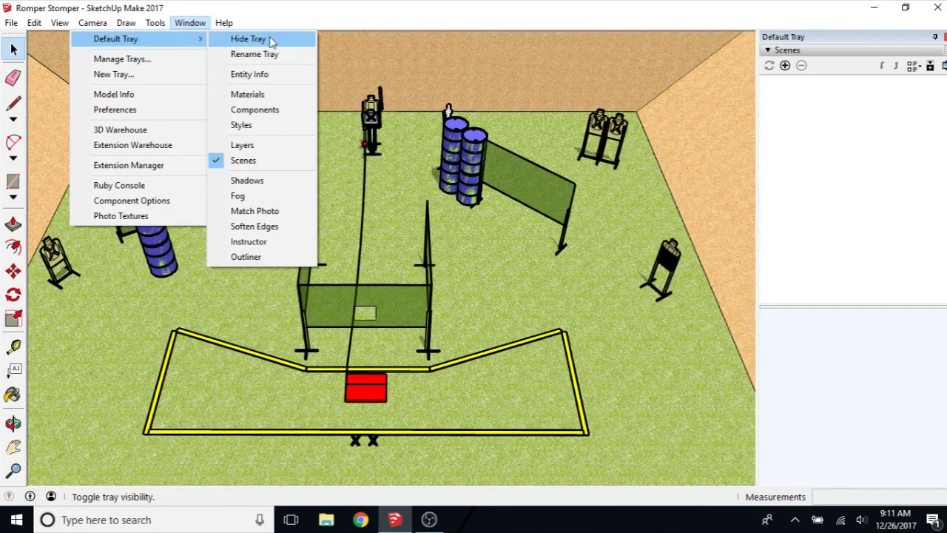
left_click(625, 15)
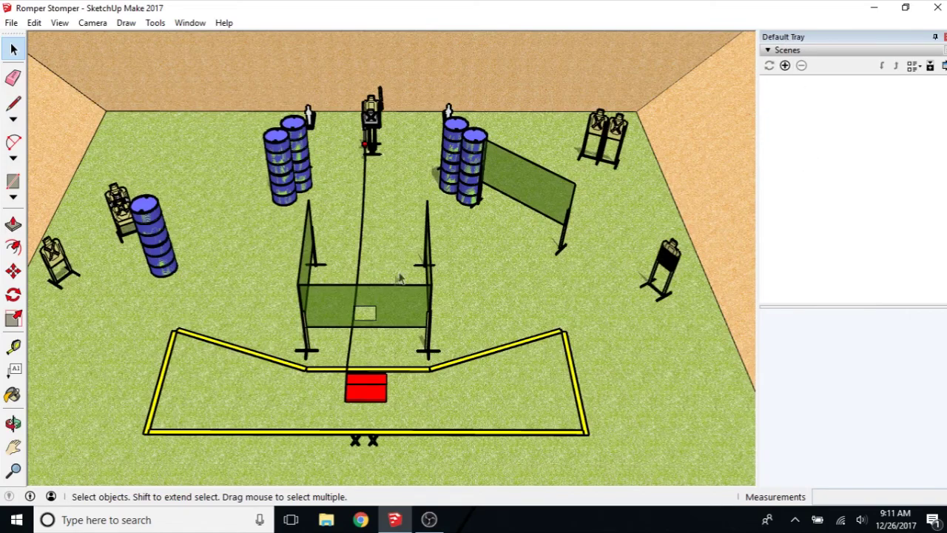
Step: Examine the shooting stage from several elevated angles to find an overview that takes in the whole layout
middle_click_drag(340, 308, 389, 209)
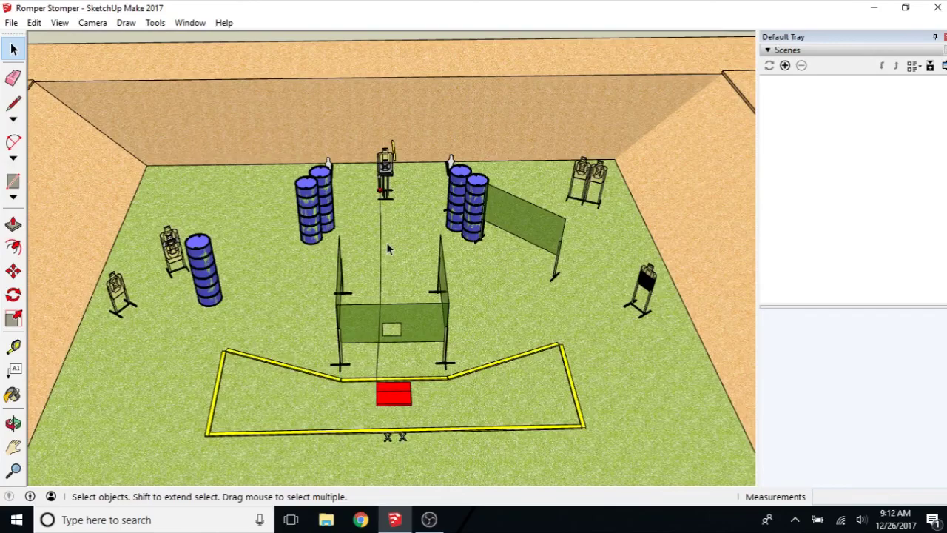
middle_click_drag(387, 246, 408, 259)
scroll(411, 273, "down", 1)
scroll(413, 256, "up", 1)
scroll(728, 374, "down", 1)
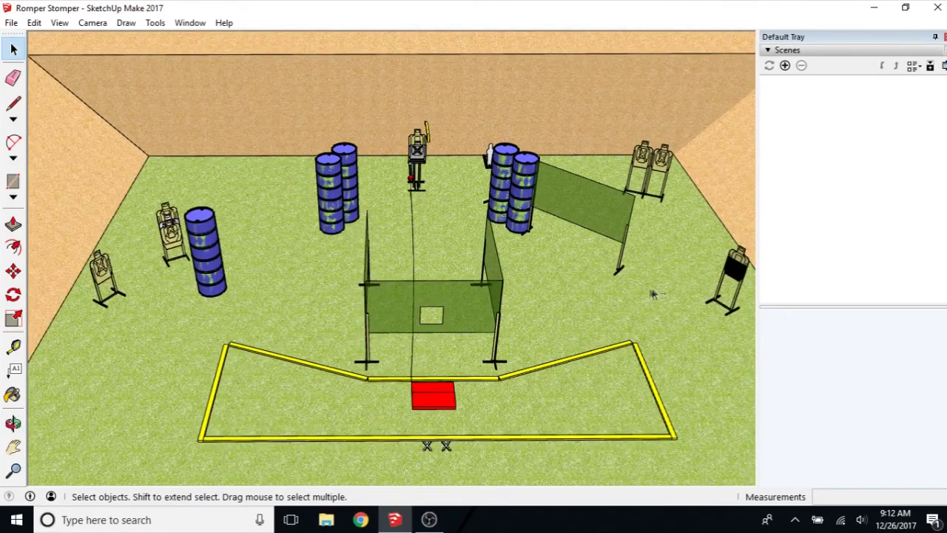
middle_click_drag(651, 293, 529, 296)
scroll(489, 300, "up", 1)
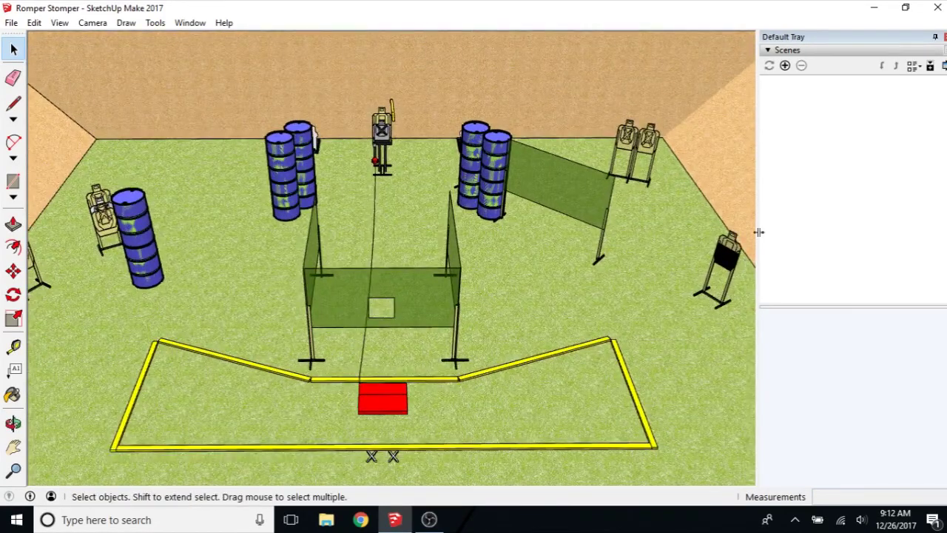
mouse_move(72, 260)
middle_mouse_down()
mouse_move(151, 276)
mouse_move(295, 263)
mouse_move(328, 271)
mouse_move(333, 291)
mouse_move(361, 299)
mouse_move(363, 319)
mouse_move(368, 286)
mouse_move(363, 299)
middle_mouse_up()
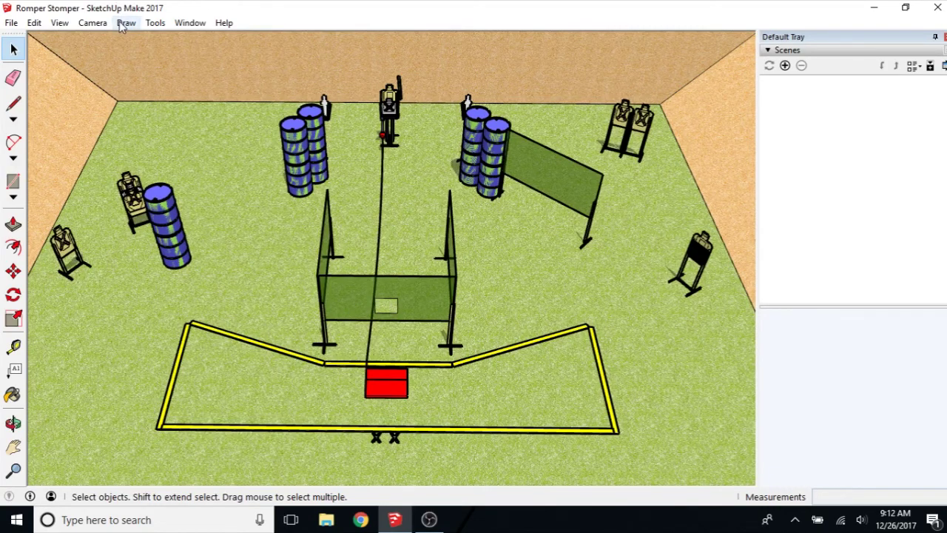
Step: Add two scenes that store elevated overviews of the whole shooting stage
left_click(59, 23)
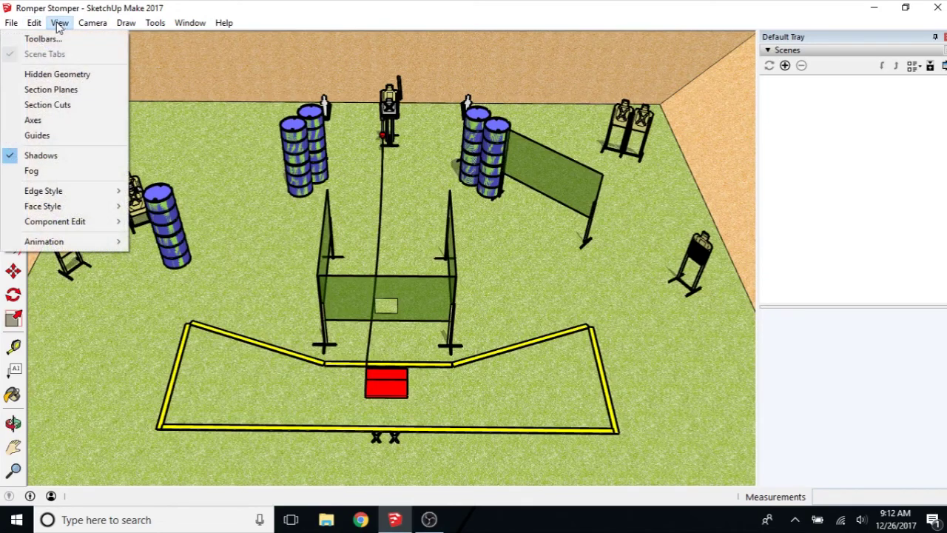
mouse_move(68, 246)
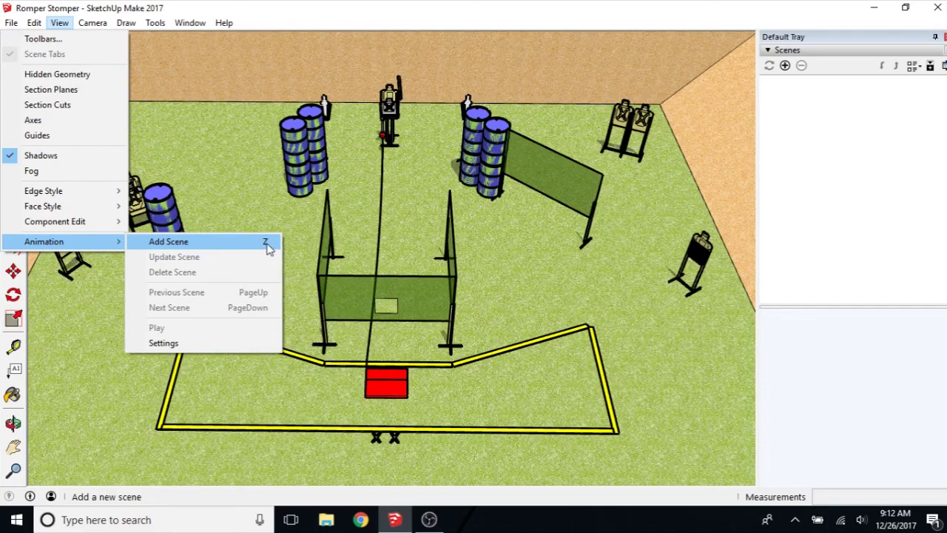
mouse_move(181, 28)
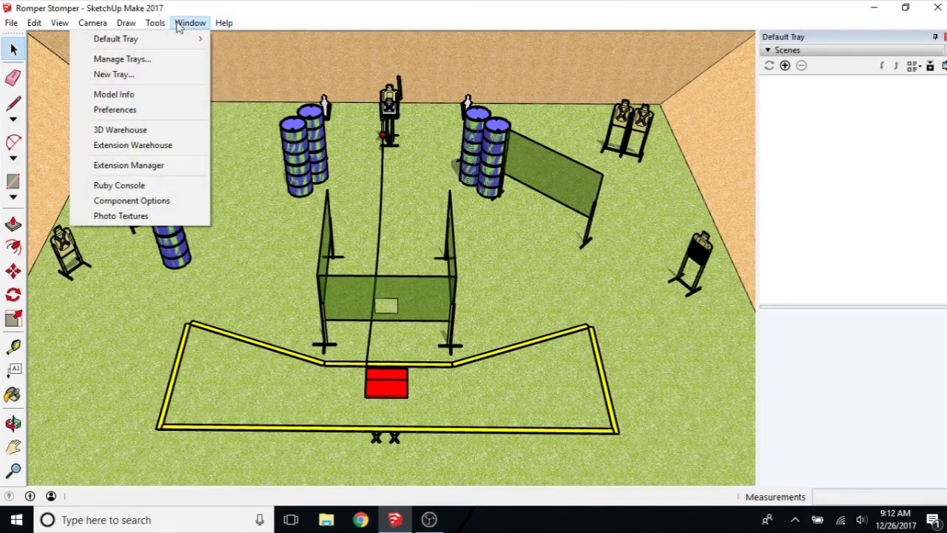
left_click(348, 6)
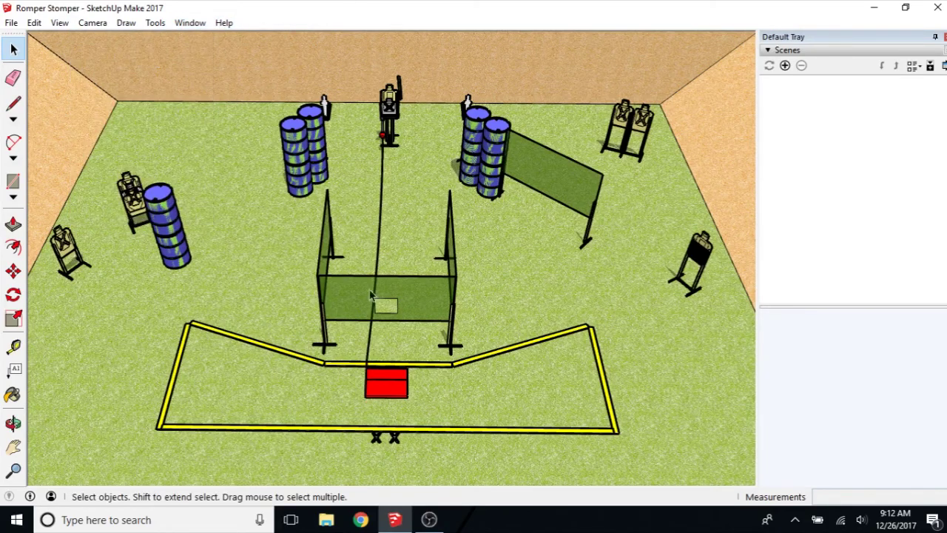
mouse_move(407, 383)
middle_mouse_down()
mouse_move(418, 382)
mouse_move(416, 395)
middle_mouse_up()
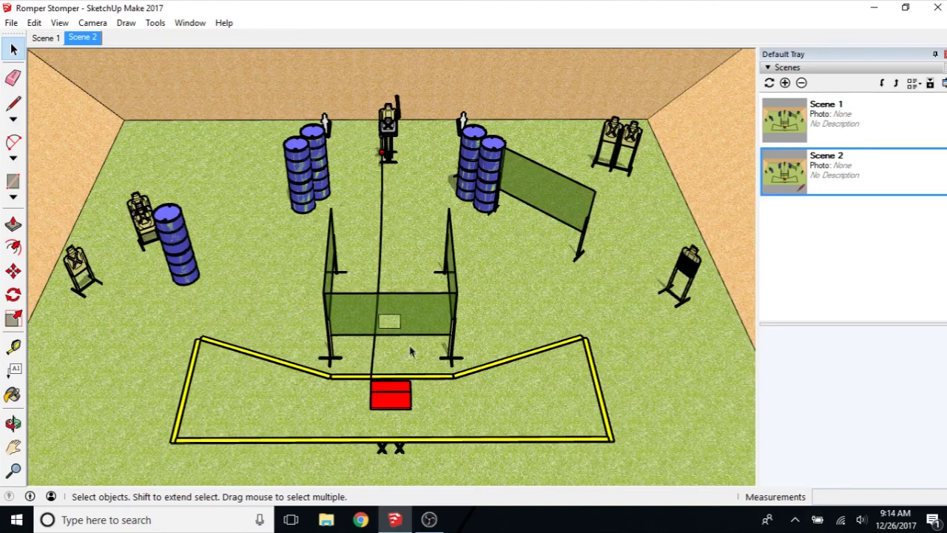
Step: Add a close-up scene from behind the two X start marks, facing the red platform and the wall opening
middle_click_drag(408, 424, 422, 328)
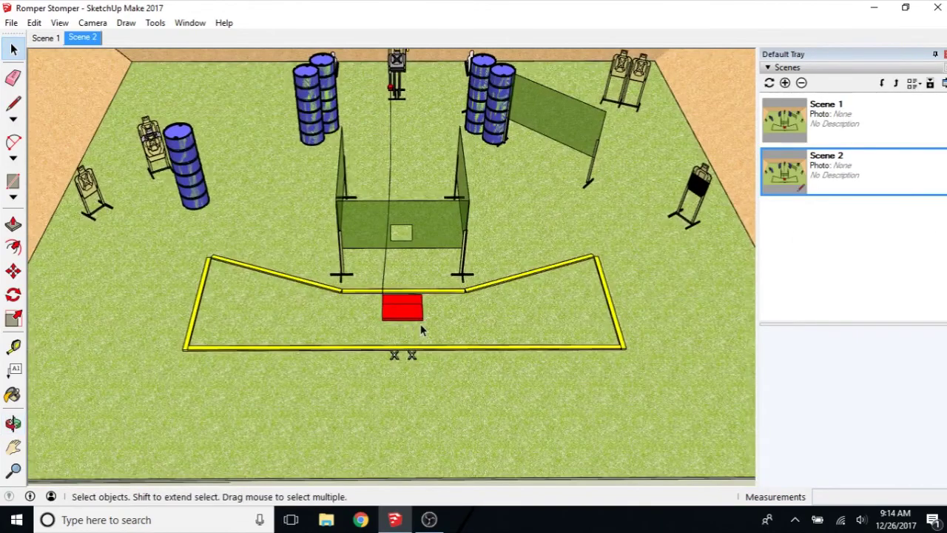
middle_click_drag(434, 291, 435, 361)
middle_click_drag(429, 329, 422, 283)
scroll(423, 283, "up", 2)
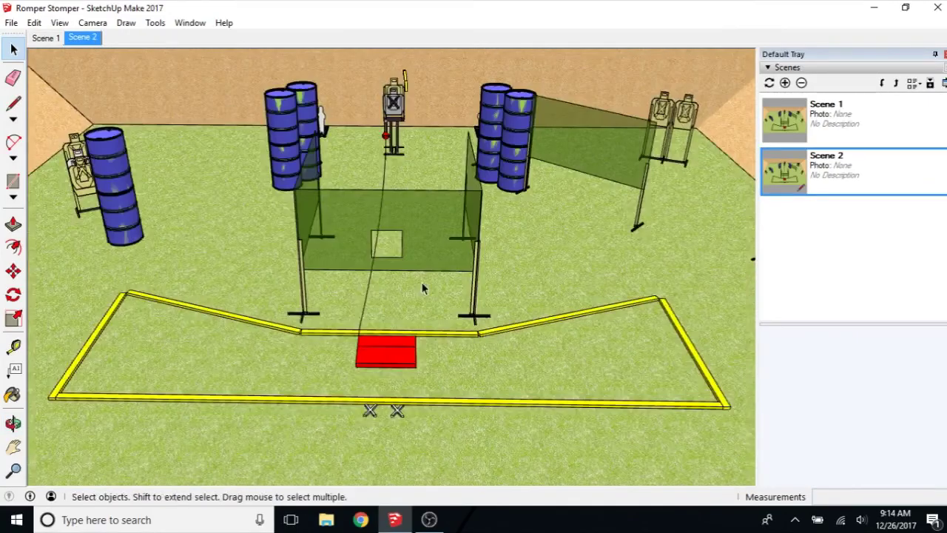
scroll(391, 345, "up", 2)
middle_click_drag(391, 345, 422, 454)
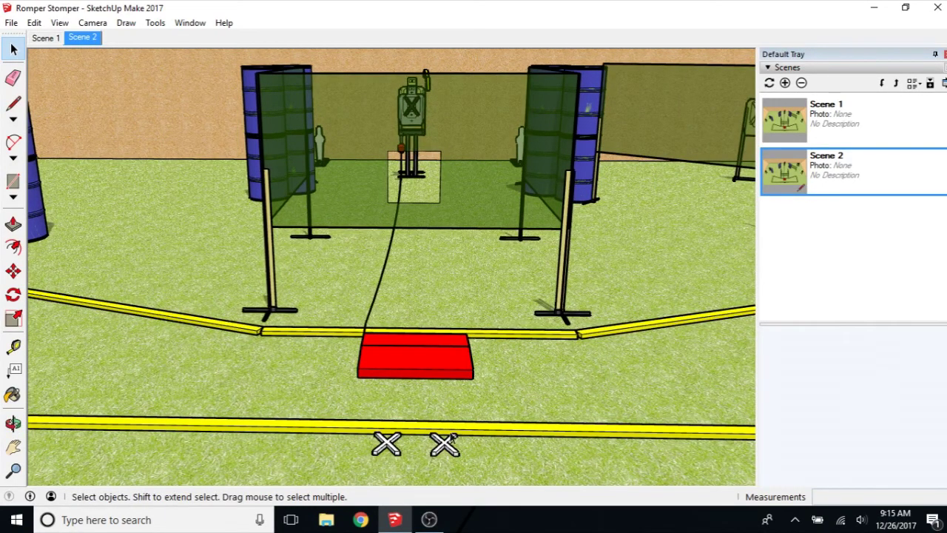
middle_click_drag(419, 406, 392, 381)
mouse_move(395, 230)
middle_mouse_down()
mouse_move(379, 236)
mouse_move(398, 229)
mouse_move(393, 220)
mouse_move(394, 228)
middle_mouse_up()
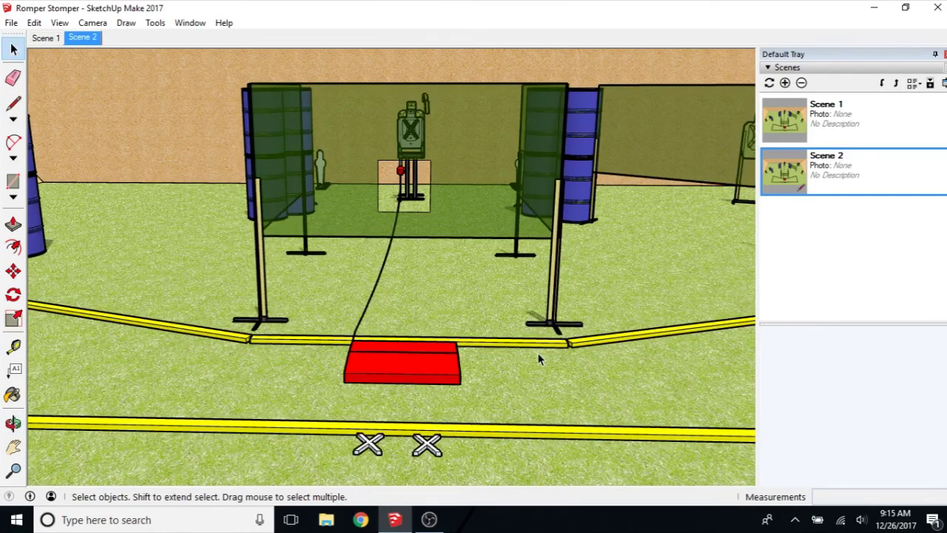
key("ctrl+shift+a")
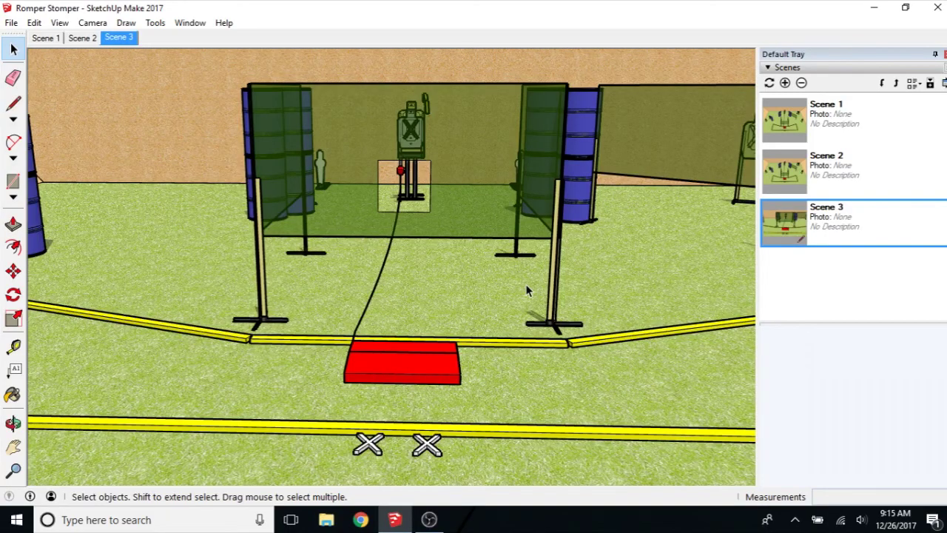
Step: Add a scene looking across the red platform at the left targets, and another of those targets beyond the yellow boundary's left end
middle_click_drag(519, 308, 424, 275)
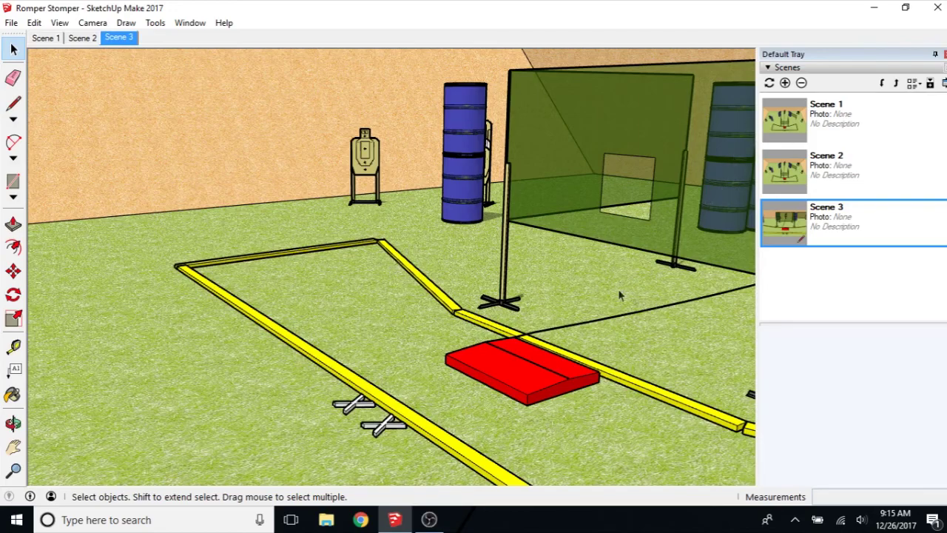
middle_click_drag(454, 297, 344, 284)
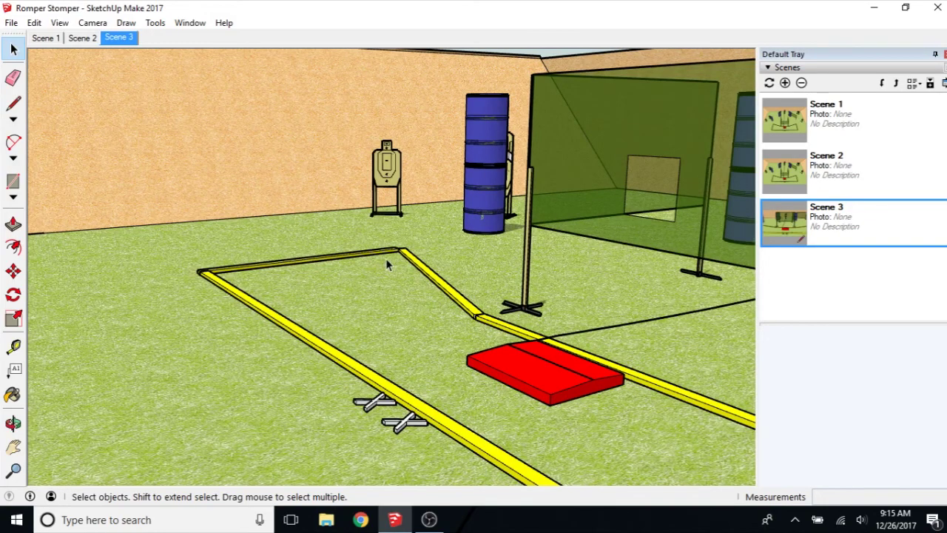
key("ctrl+shift+a")
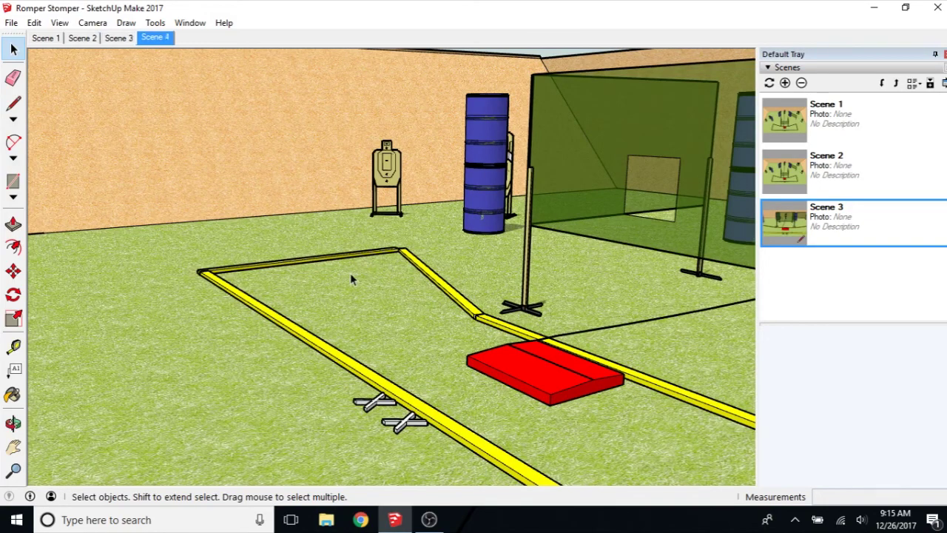
middle_click_drag(350, 273, 426, 344)
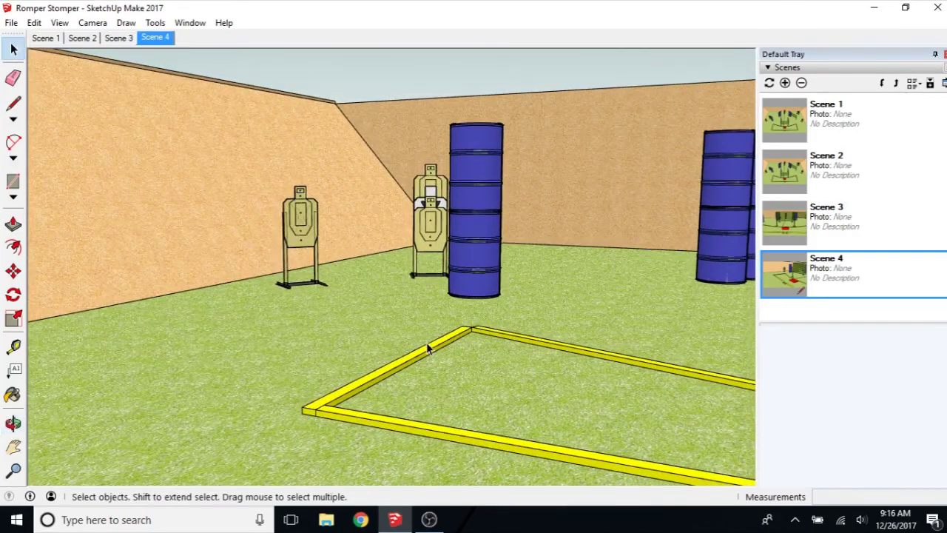
key("shift+a")
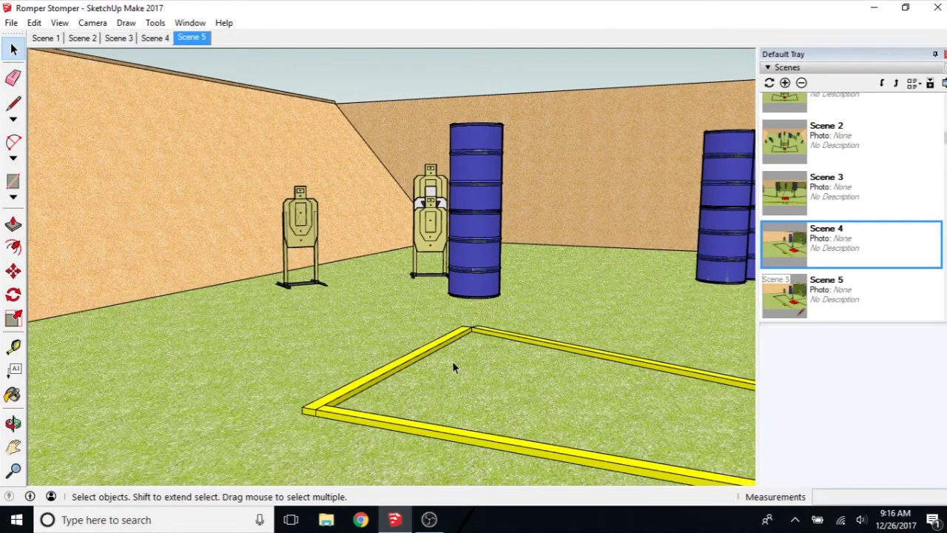
Step: Add two scenes from the yellow boundary's left end, looking past the single barrel stack toward the rear targets and green walls
middle_click_drag(452, 361, 376, 385)
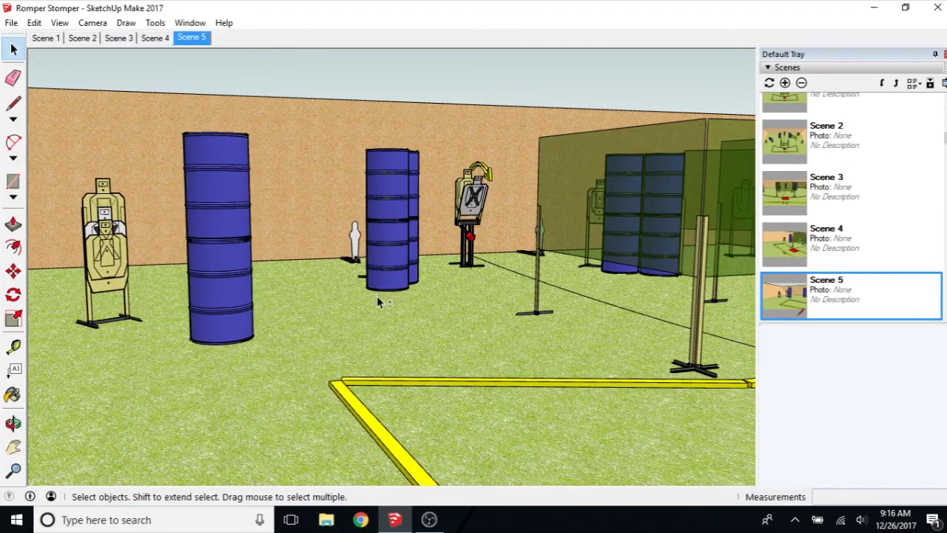
key("ctrl+shift+s")
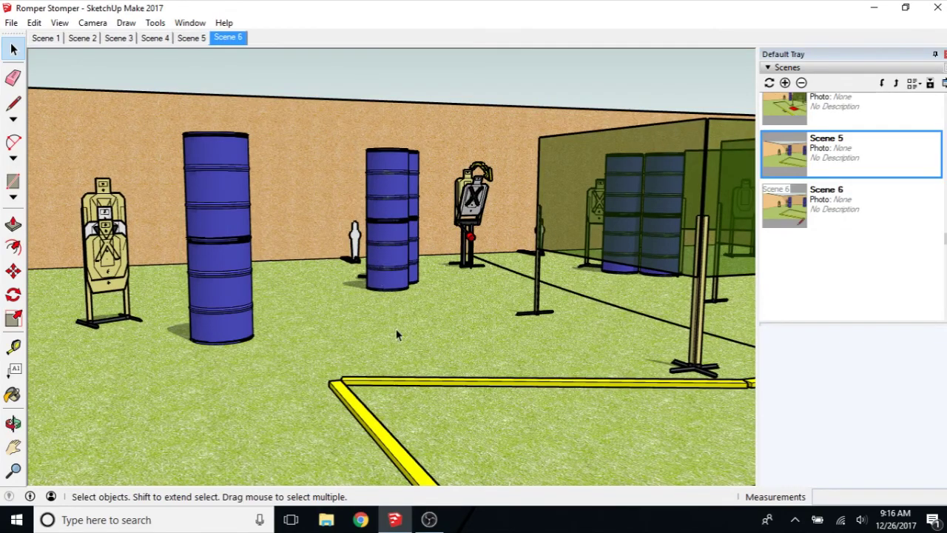
middle_click_drag(439, 345, 466, 341)
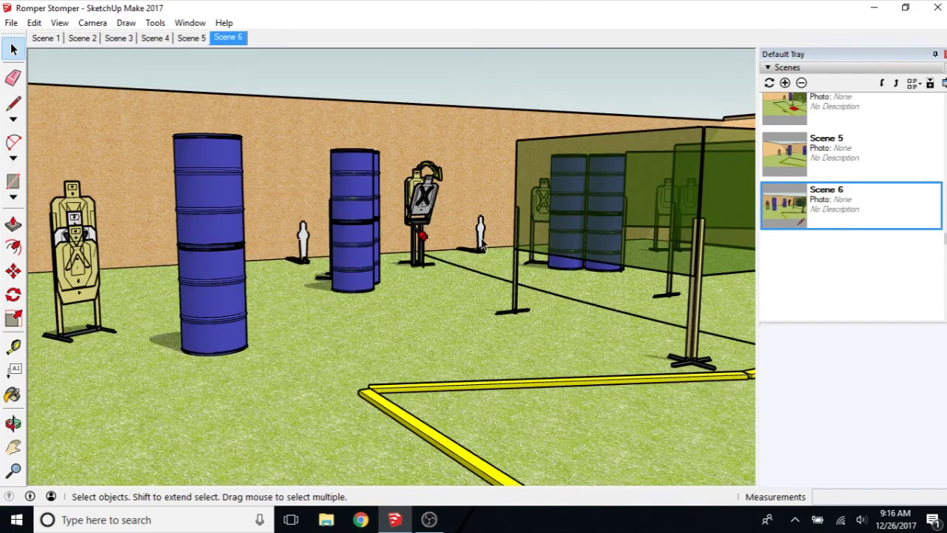
key("ctrl+shift+a")
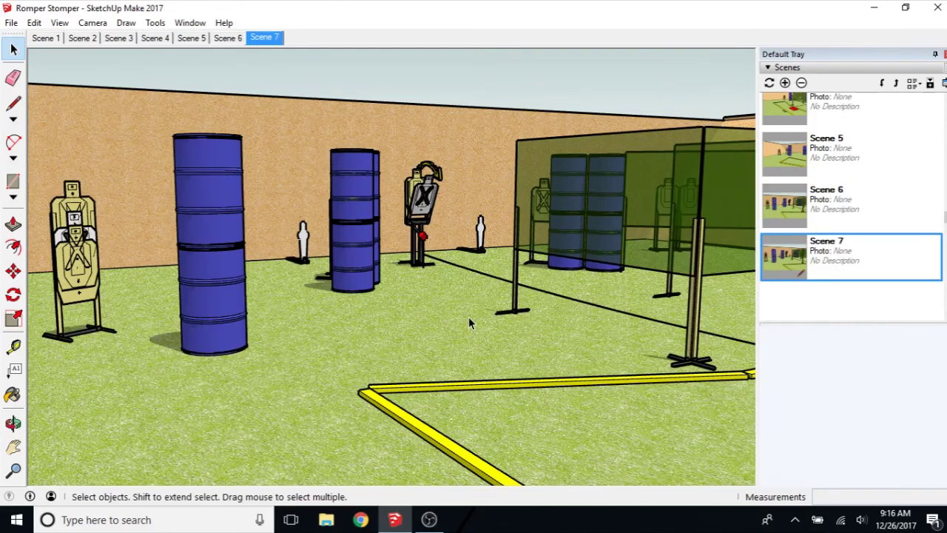
Step: Add a scene beyond the yellow boundary's left end, showing the blue barrel stacks and the green-walled enclosure
middle_click_drag(468, 316, 426, 322)
middle_click_drag(398, 379, 414, 370)
right_click(414, 370)
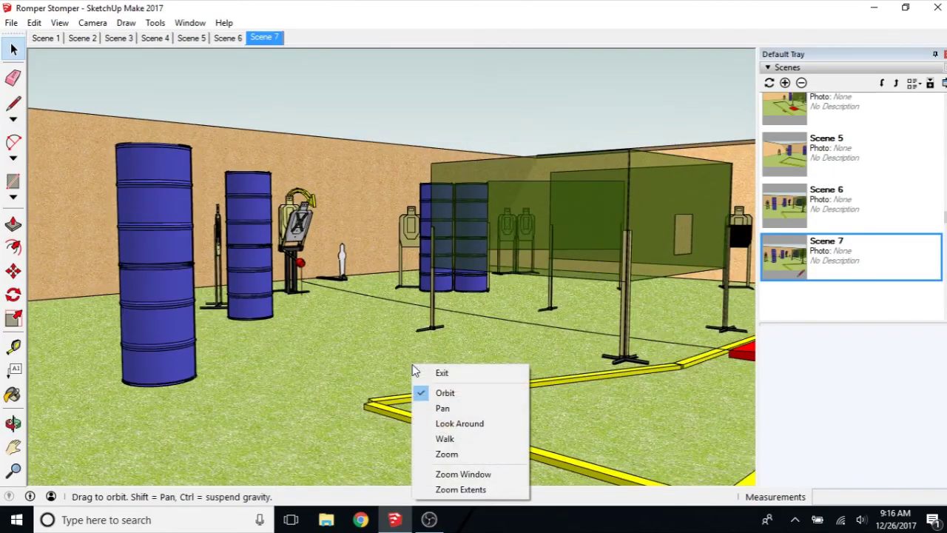
middle_click_drag(391, 311, 393, 328)
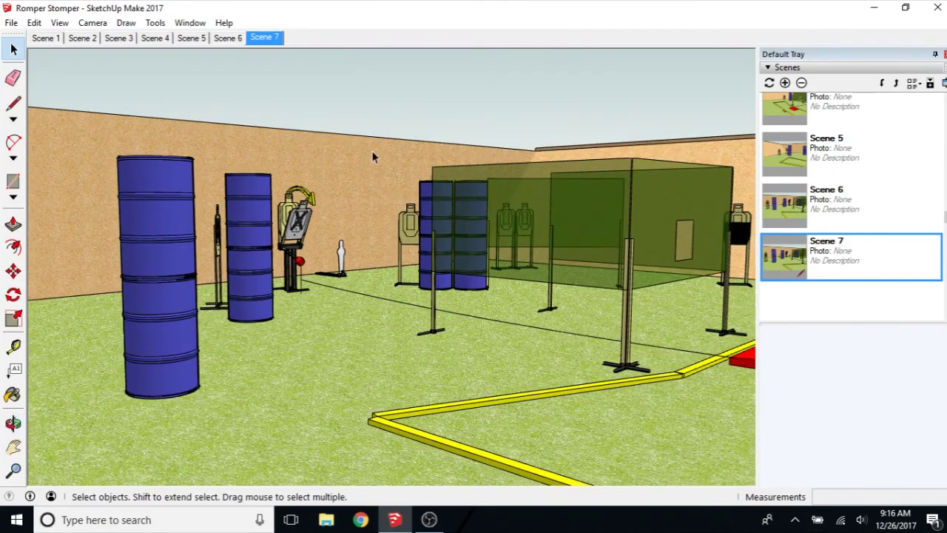
scroll(413, 331, "down", 1)
scroll(419, 332, "up", 1)
key("alt+a")
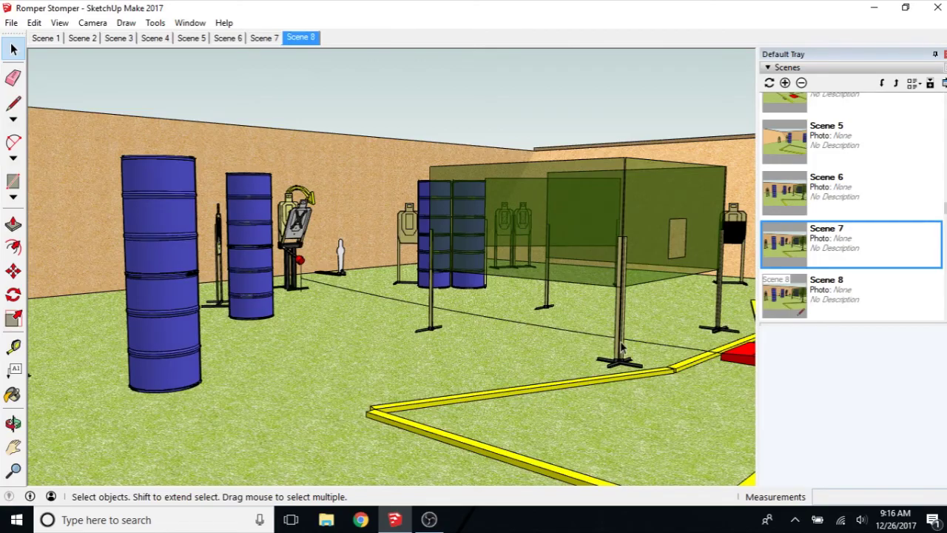
Step: Add a close-up scene looking down on the red platform and the cable running from it
middle_click_drag(622, 347, 436, 332)
scroll(480, 367, "up", 2)
scroll(480, 333, "up", 1)
scroll(483, 346, "down", 2)
scroll(424, 339, "up", 2)
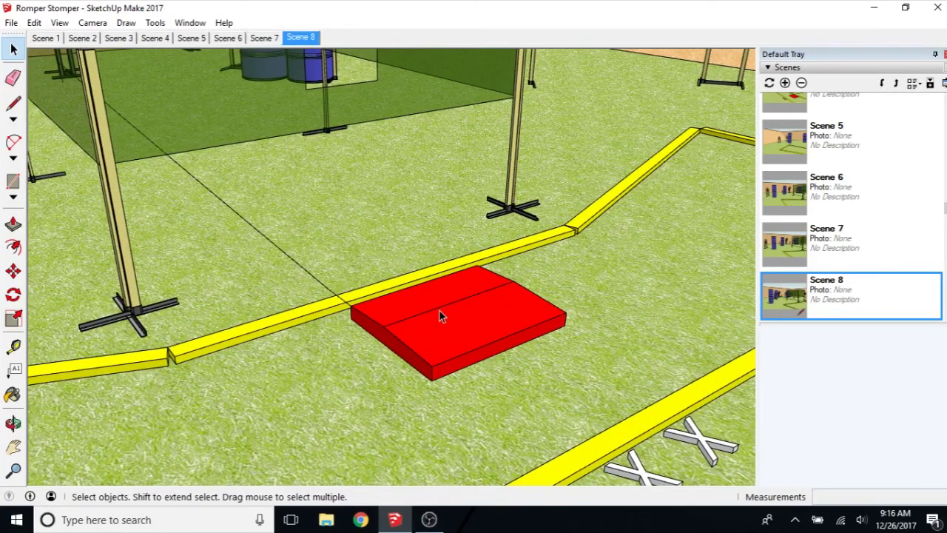
key("shift+s")
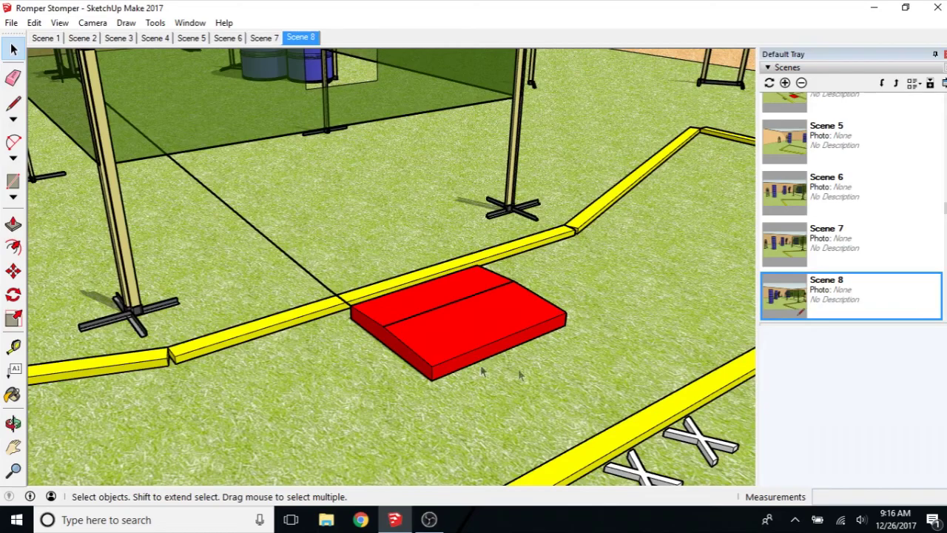
key("shift+a")
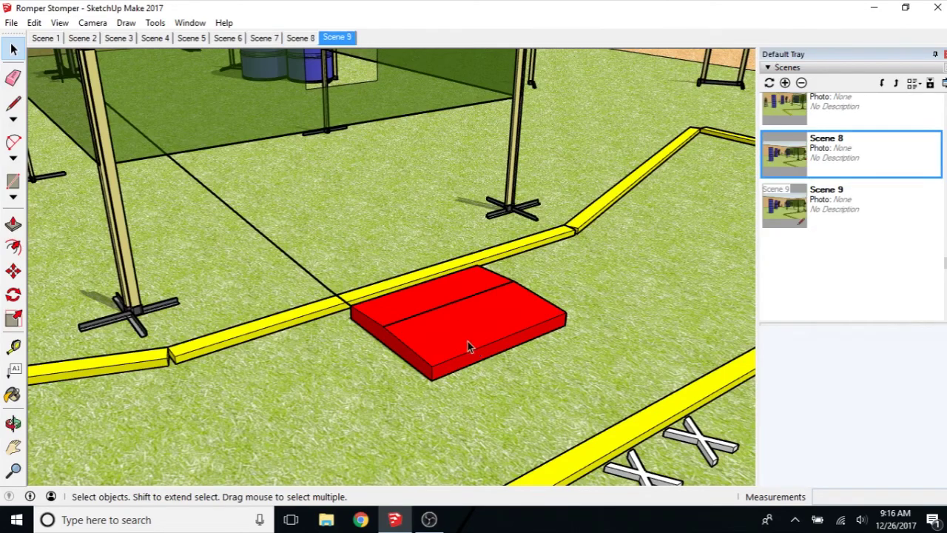
Step: Add a close-up scene of the tilting X target with the yellow curved arrow at the rear wall
middle_click_drag(269, 265, 503, 422)
scroll(355, 166, "up", 4)
middle_click_drag(284, 145, 300, 290, "shift")
middle_click_drag(326, 235, 344, 236)
scroll(389, 259, "up", 1)
middle_click_drag(392, 258, 418, 303)
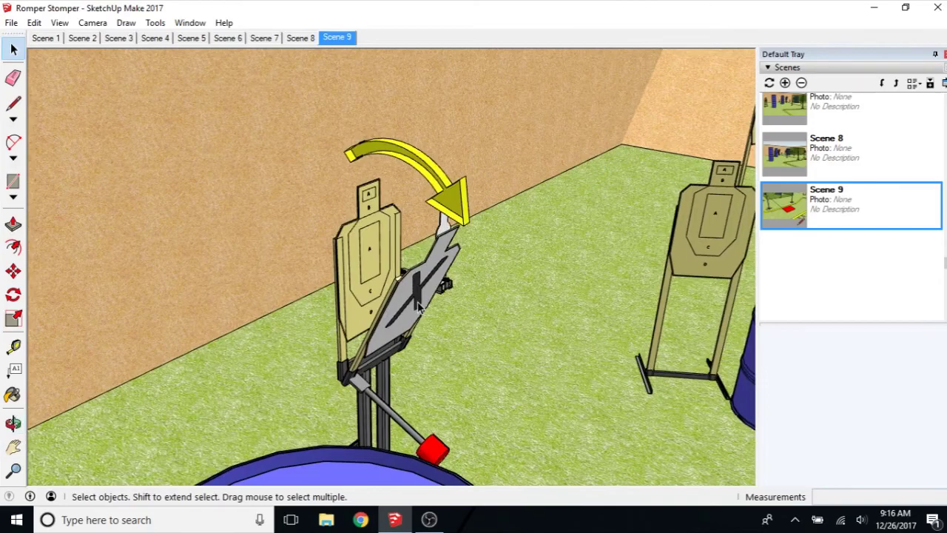
key("shift+a")
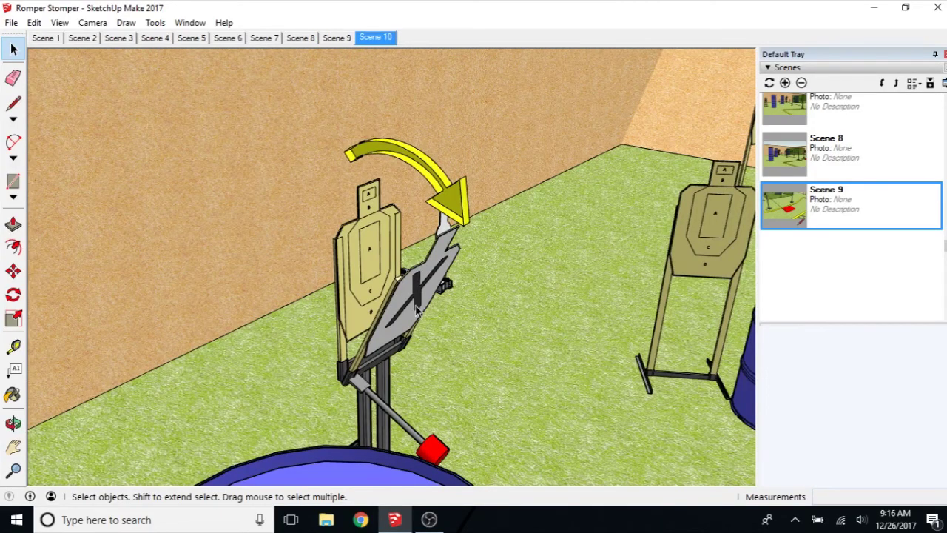
Step: Add a scene from the red platform looking through the green wall's opening at the right-hand white popper
scroll(542, 385, "down", 3)
middle_click_drag(507, 367, 371, 318)
scroll(370, 334, "up", 3)
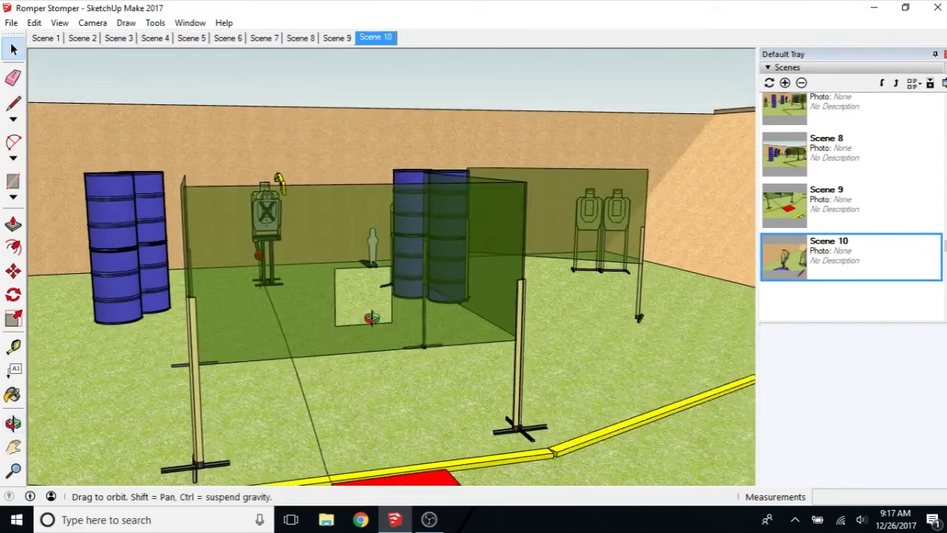
scroll(371, 314, "up", 5)
middle_click_drag(380, 282, 396, 300)
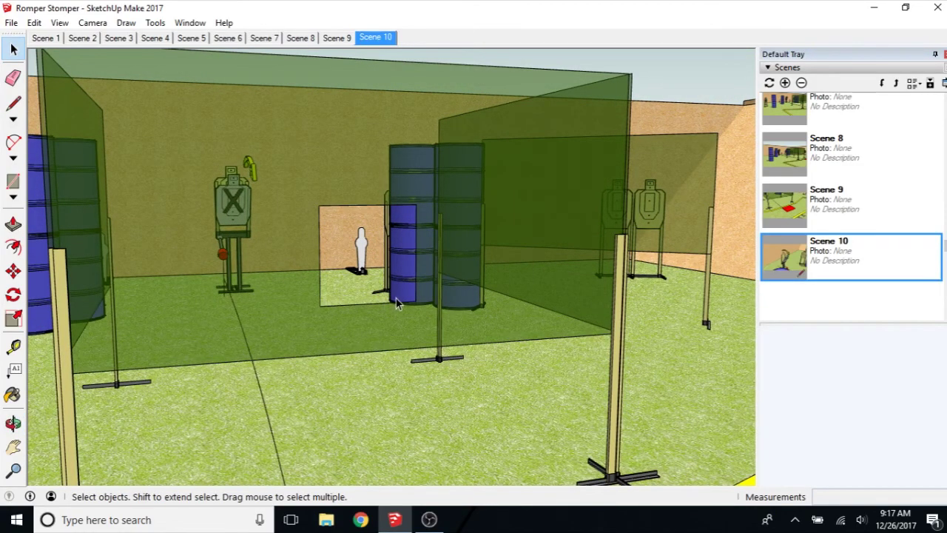
key("ctrl+shift+a")
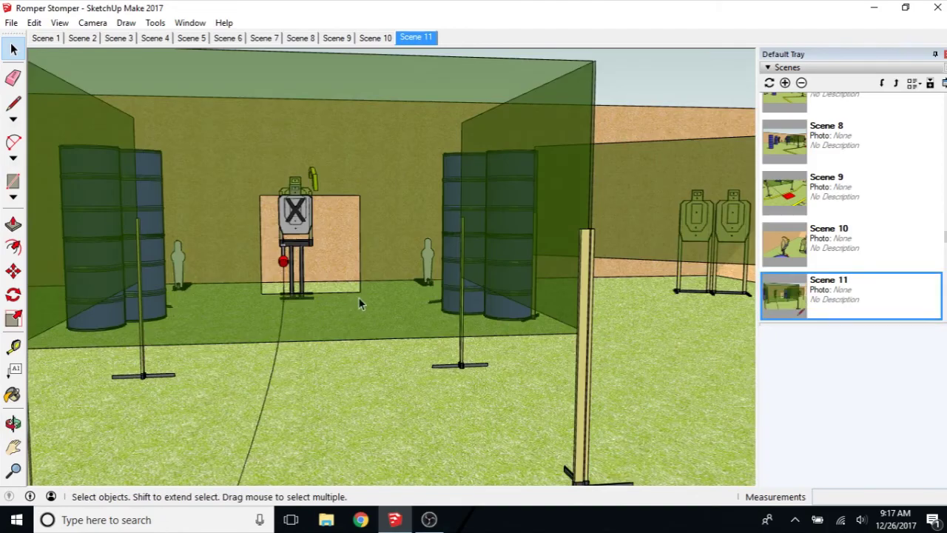
Step: Add a scene framing the X target in the green wall's opening, and another framing the left-hand white popper in it
middle_click_drag(362, 302, 330, 310)
scroll(330, 310, "up", 3)
scroll(331, 311, "up", 3)
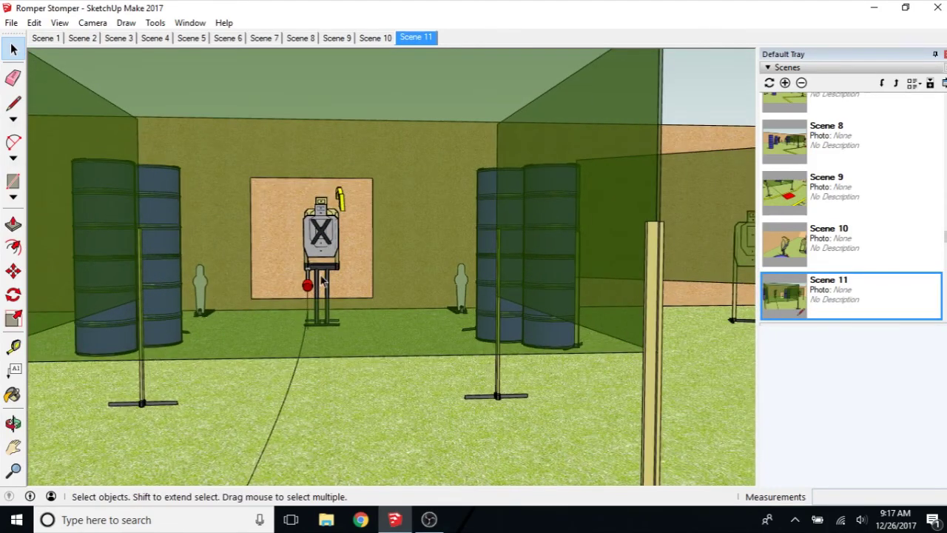
key("ctrl+shift+a")
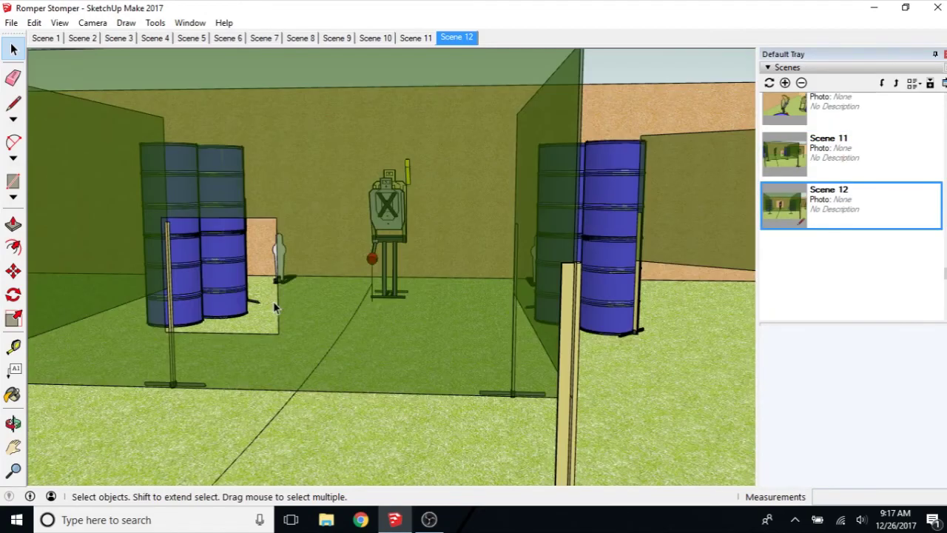
middle_click_drag(275, 307, 394, 294)
key("ctrl+shift+a")
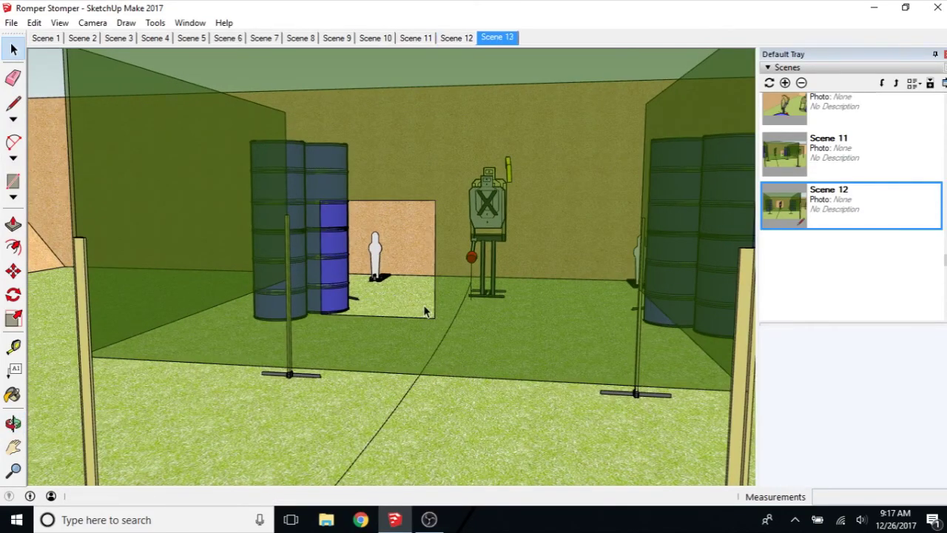
Step: Add a scene facing the half-black target beyond the yellow boundary's right end, and another that includes the paired targets in the rear corner
scroll(597, 310, "down", 1)
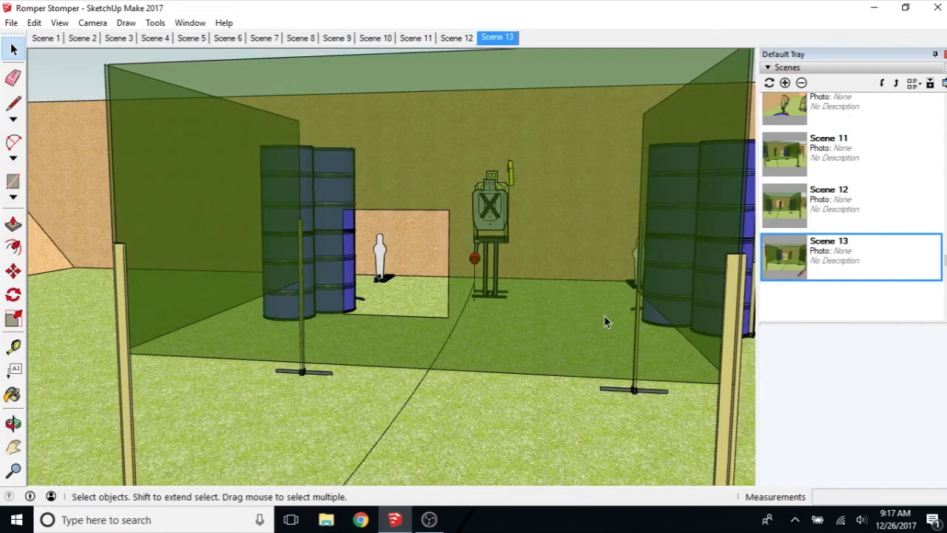
middle_click_drag(603, 316, 546, 311)
middle_click_drag(389, 285, 403, 308, "shift")
key("n")
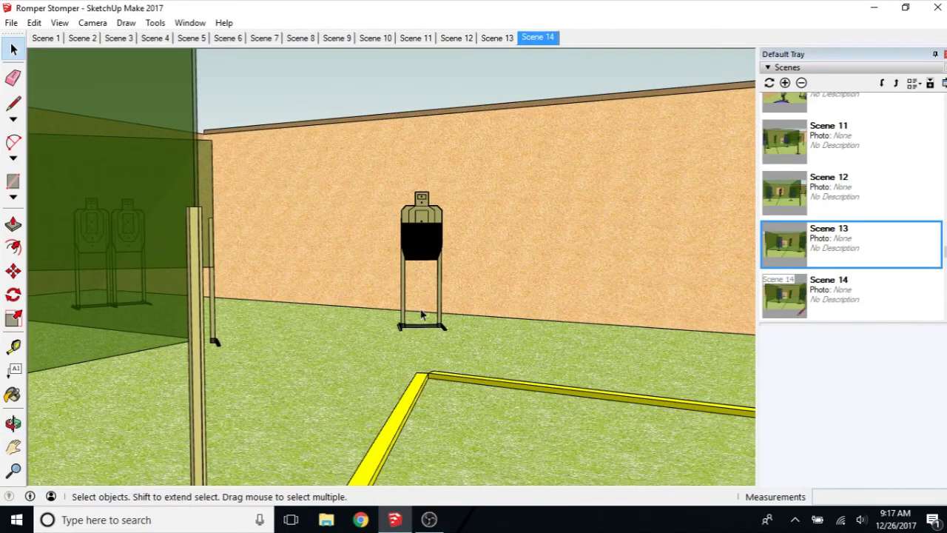
middle_click_drag(457, 324, 405, 311)
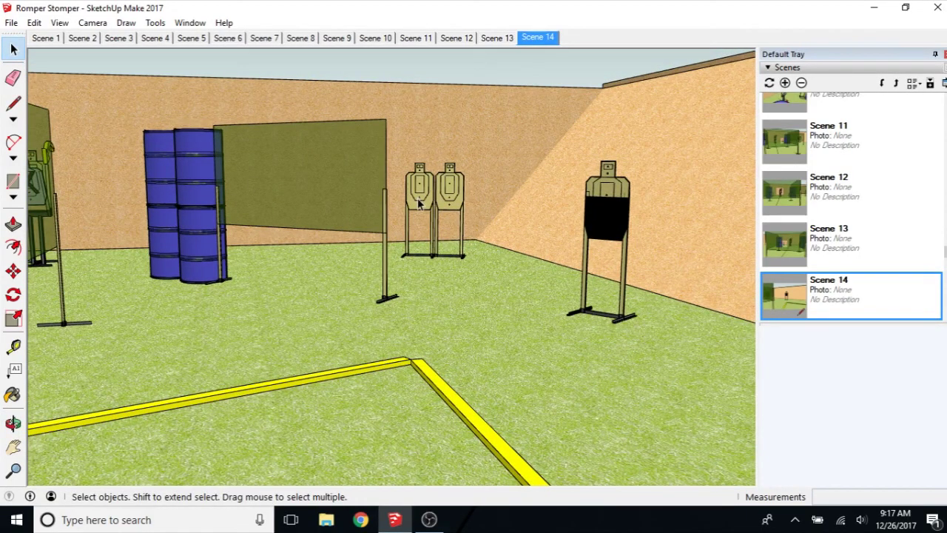
key("plus")
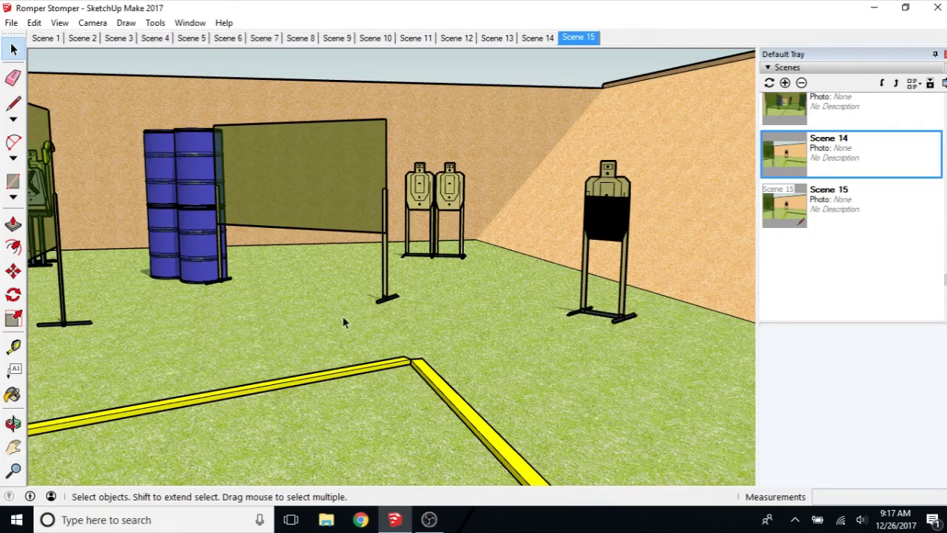
Step: Add two scenes from the yellow boundary's right end, looking across at the X target, barrel stacks and green enclosure
middle_click_drag(338, 316, 442, 329)
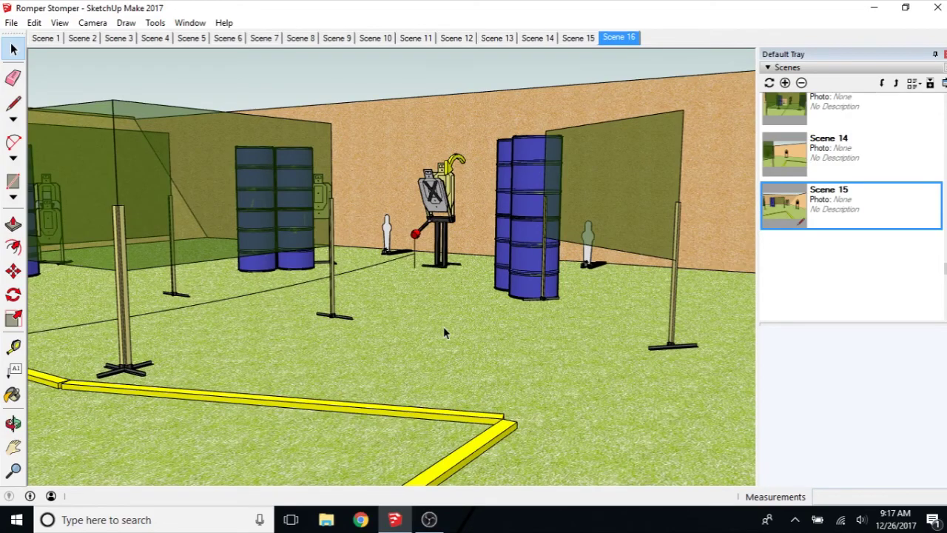
mouse_move(401, 336)
middle_mouse_down()
mouse_move(474, 324)
mouse_move(411, 331)
middle_mouse_up()
middle_click_drag(432, 318, 437, 203)
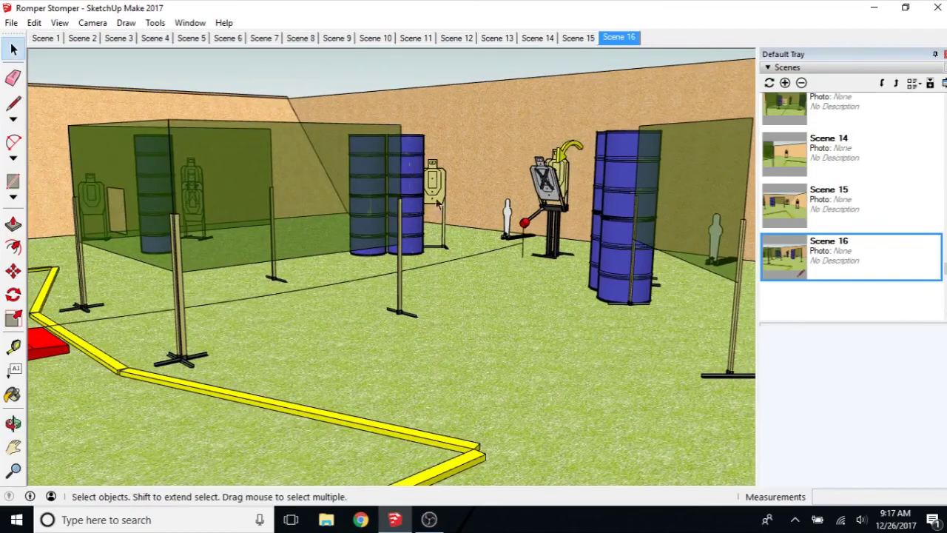
middle_click_drag(443, 270, 445, 359)
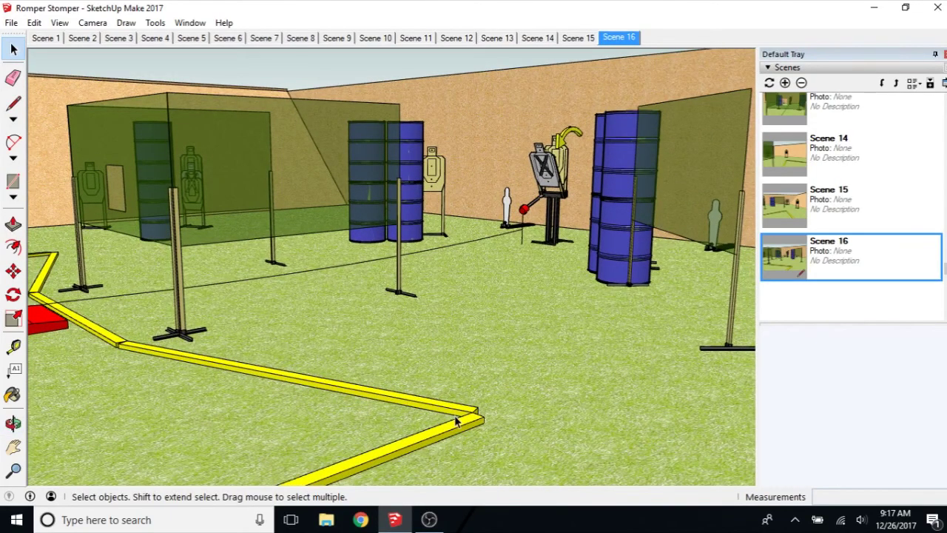
key("plus")
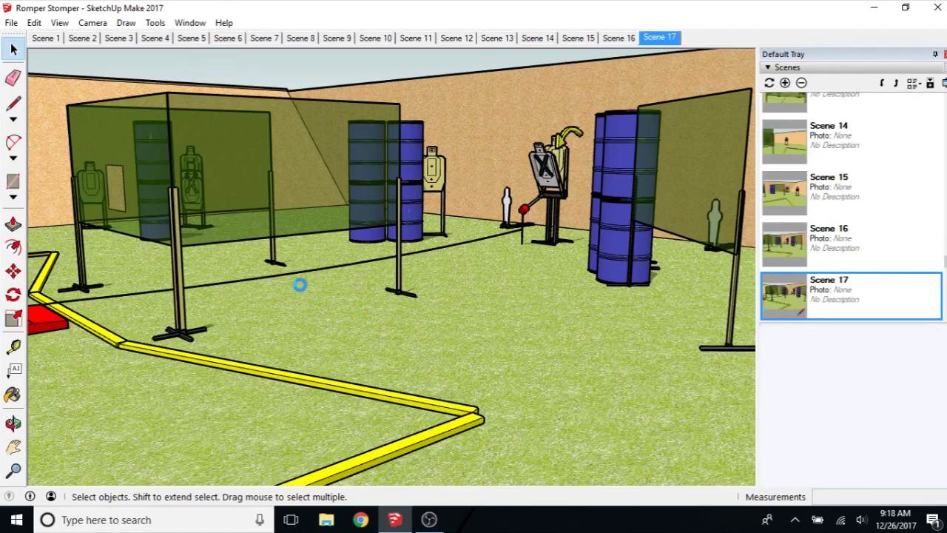
Step: Return to the Scene 1 overview and add a closing scene from that same view
middle_click_drag(236, 292, 416, 337)
scroll(437, 324, "down", 3)
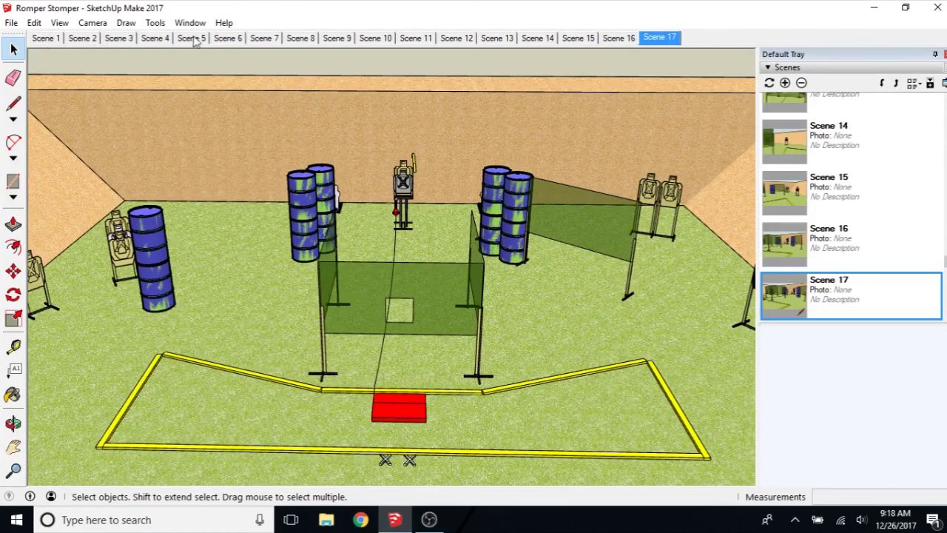
left_click(45, 38)
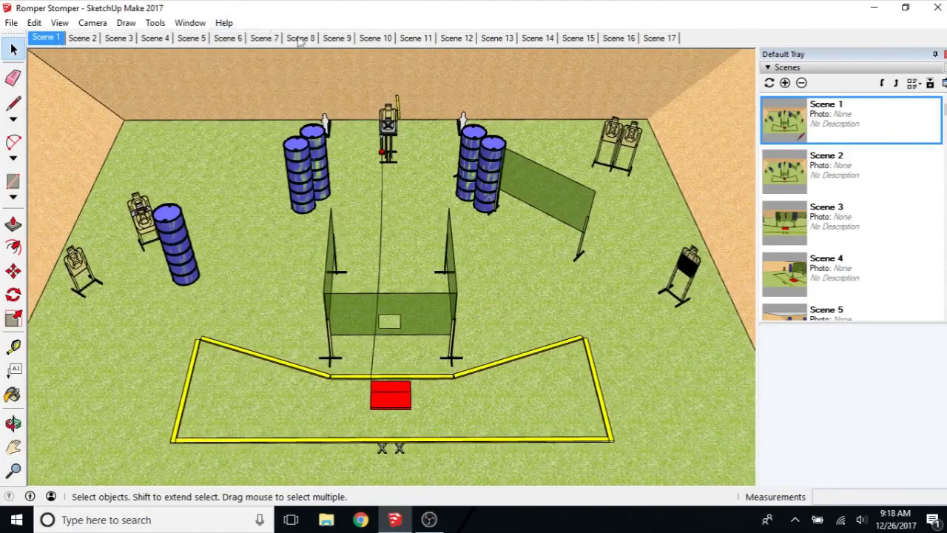
left_click(375, 38)
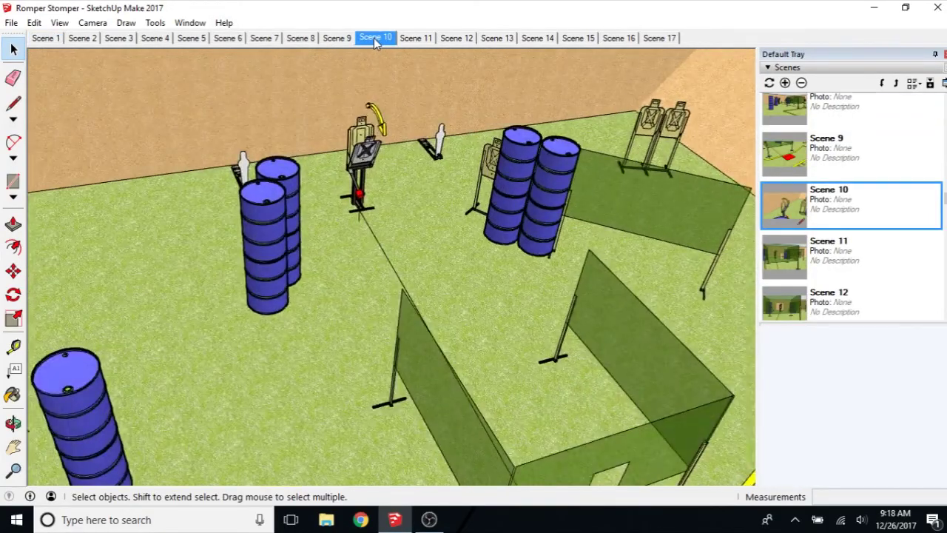
left_click(54, 39)
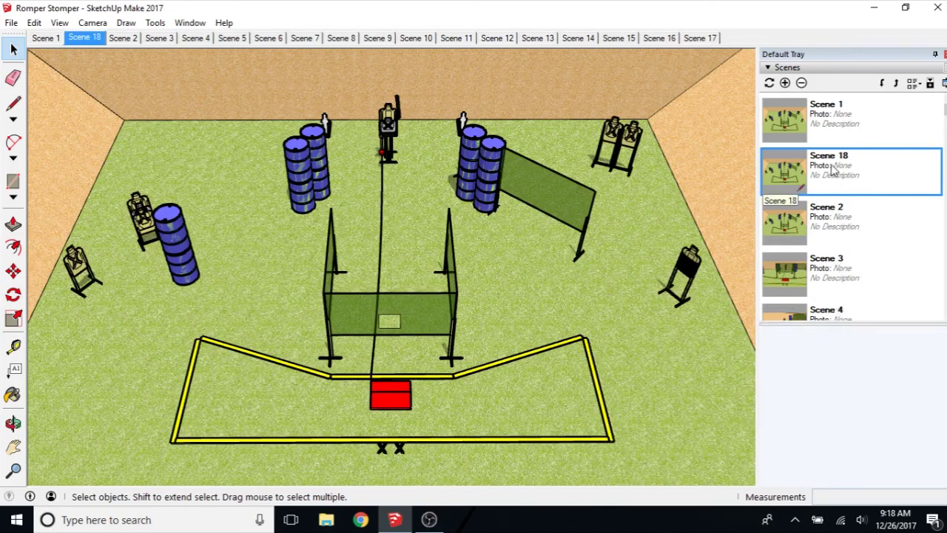
Step: Move Scene 18 to the end of the scene order, after Scene 17
left_click(882, 83)
left_click(883, 83)
left_click(883, 83)
left_click(882, 83)
left_click(882, 83)
left_click(883, 83)
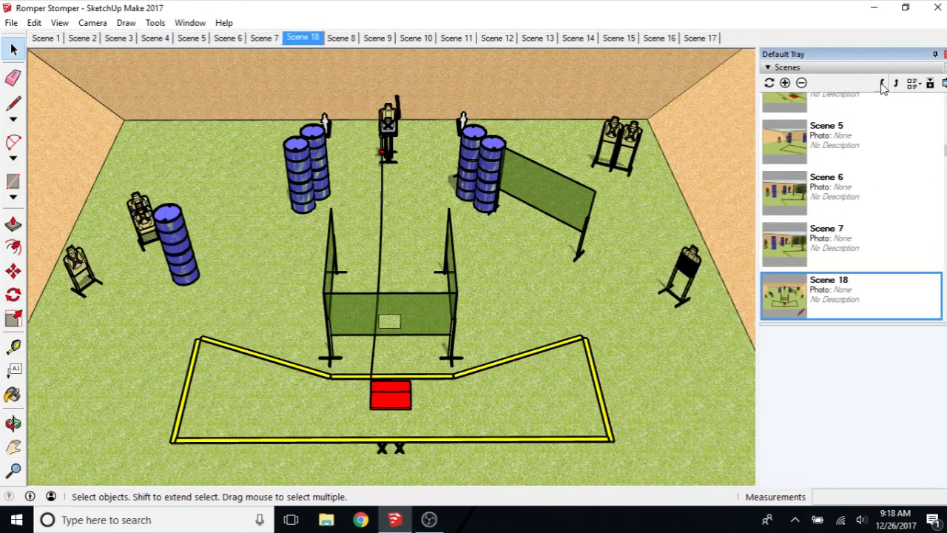
left_click(882, 82)
left_click(883, 83)
left_click(883, 83)
left_click(883, 83)
left_click(882, 83)
left_click(882, 83)
left_click(882, 83)
left_click(882, 83)
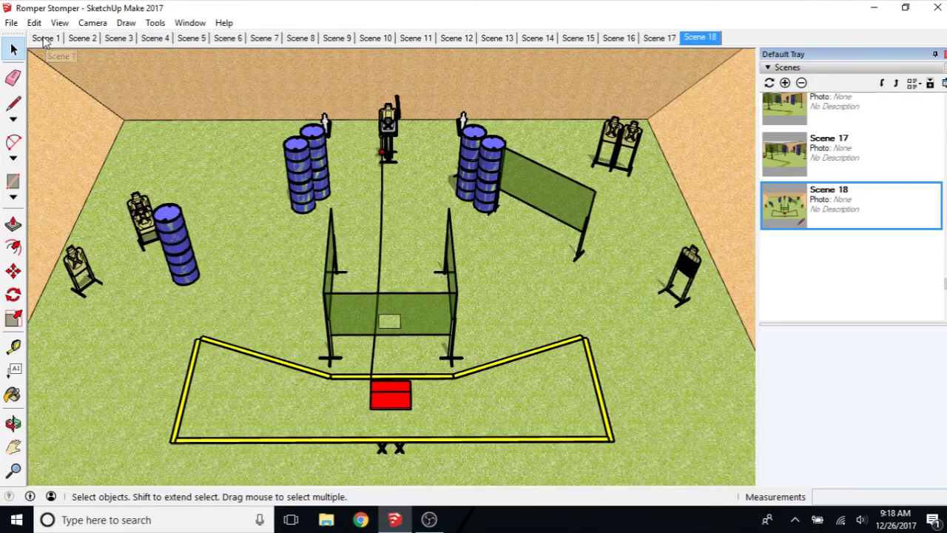
Step: Play the scene animation from Scene 1 through the last scene, and stop the playback
right_click(44, 41)
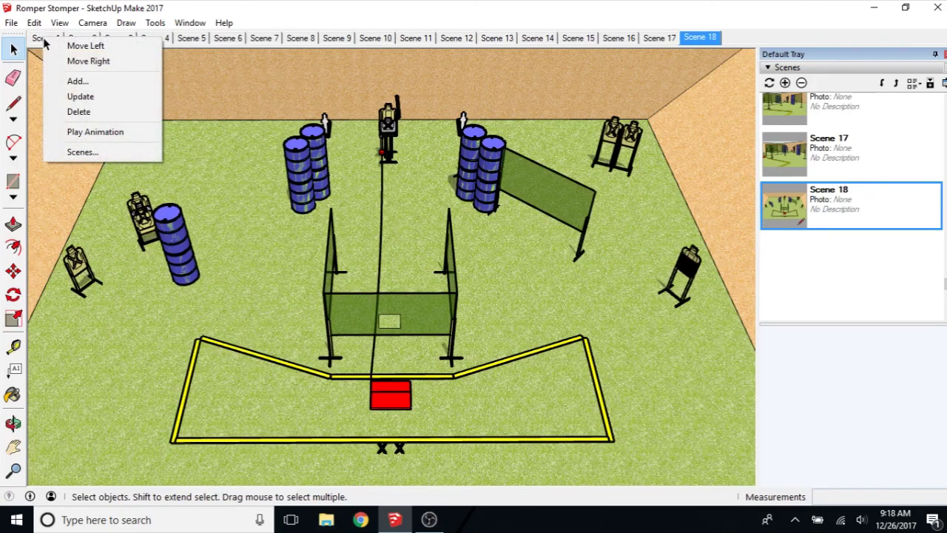
left_click(41, 39)
right_click(44, 41)
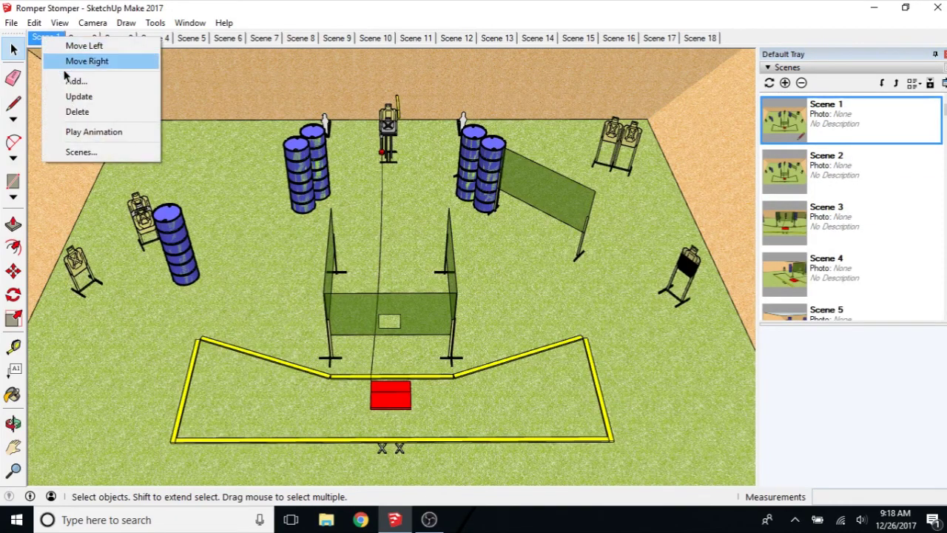
left_click(40, 39)
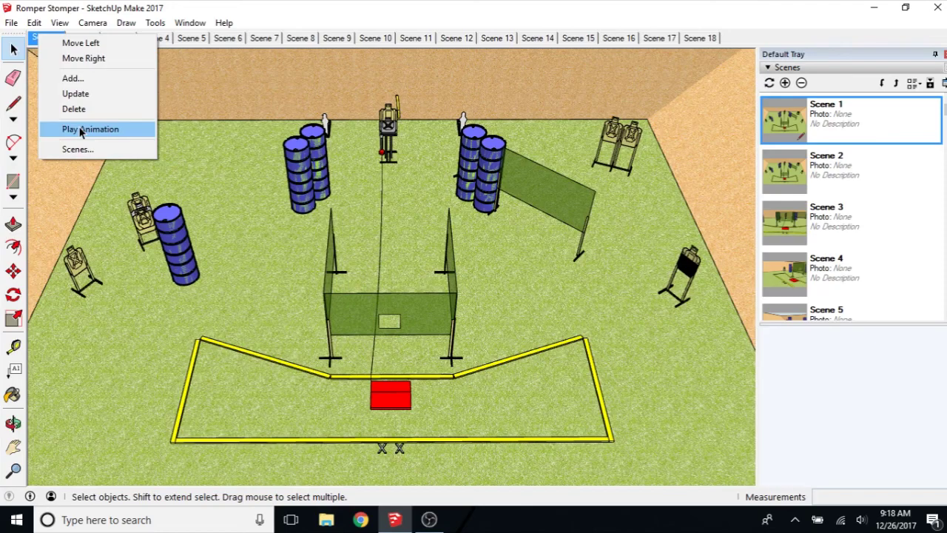
left_click(81, 130)
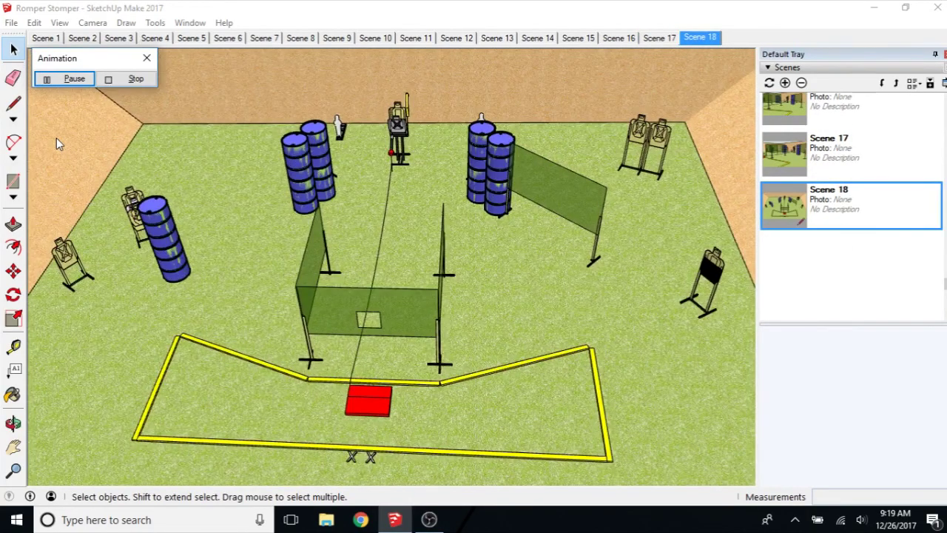
left_click(135, 78)
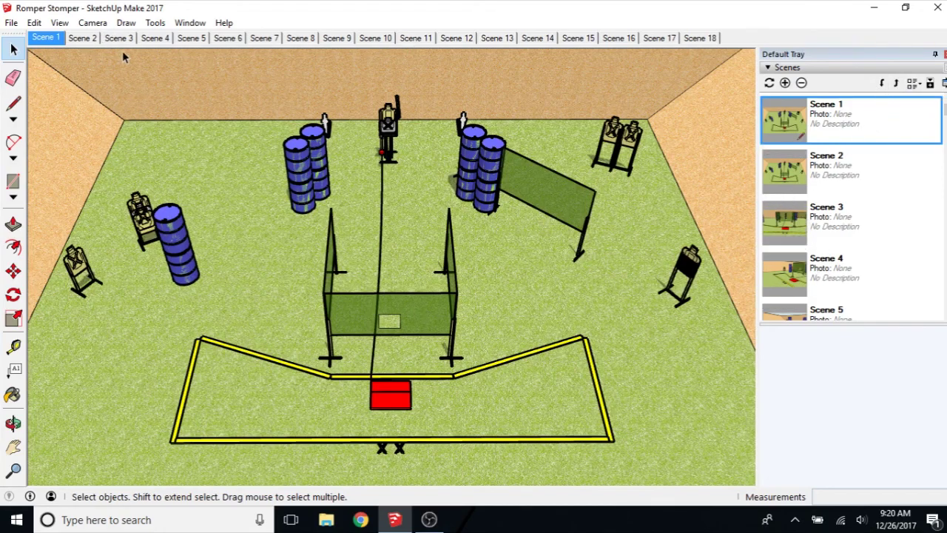
Step: Export the scene animation as an H.264 MP4 video named Romper Stomper in the SketchUp Stages folder, accepting the 1080p Full HD resolution
left_click(35, 23)
left_click(35, 23)
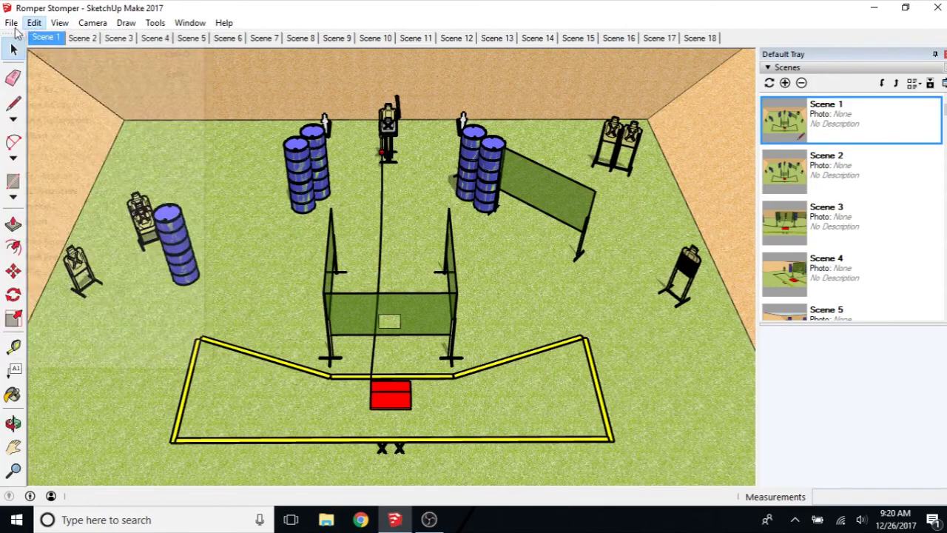
left_click(12, 23)
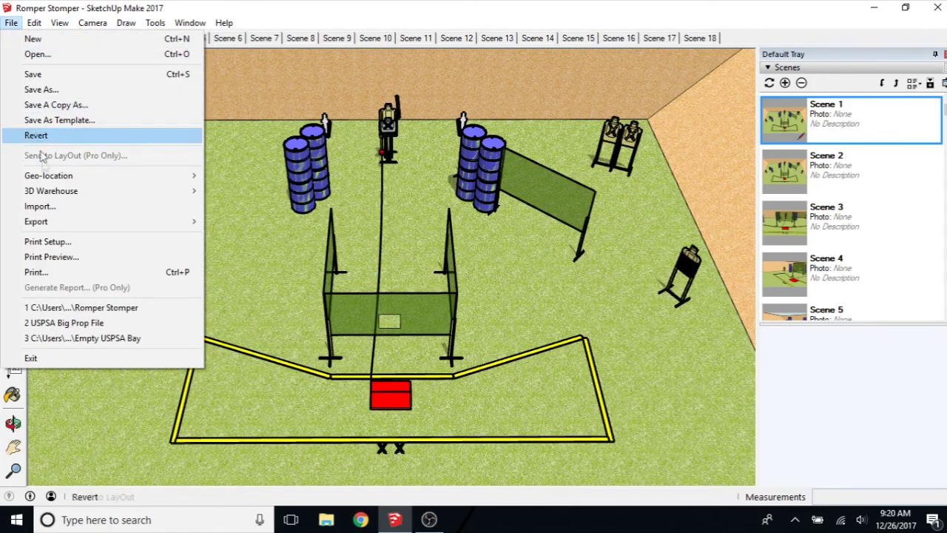
mouse_move(59, 222)
mouse_move(247, 269)
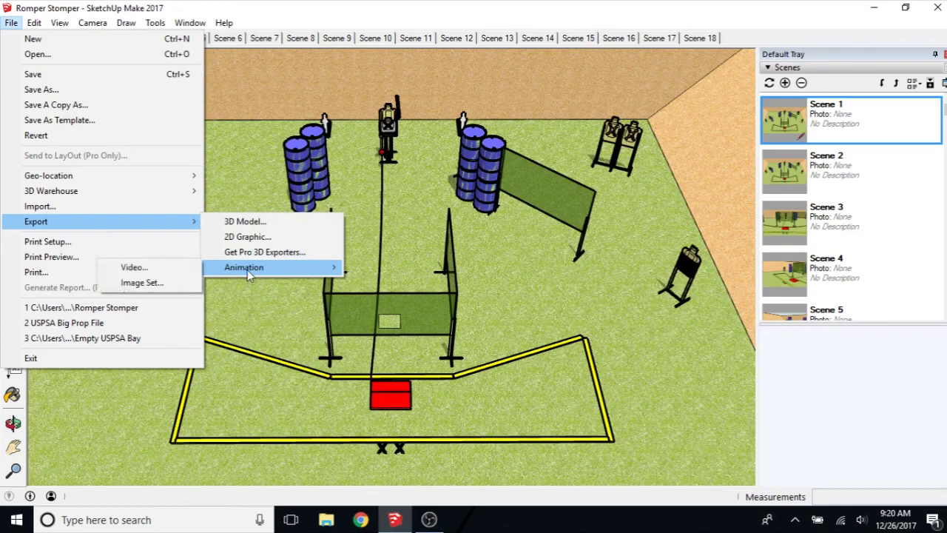
left_click(142, 270)
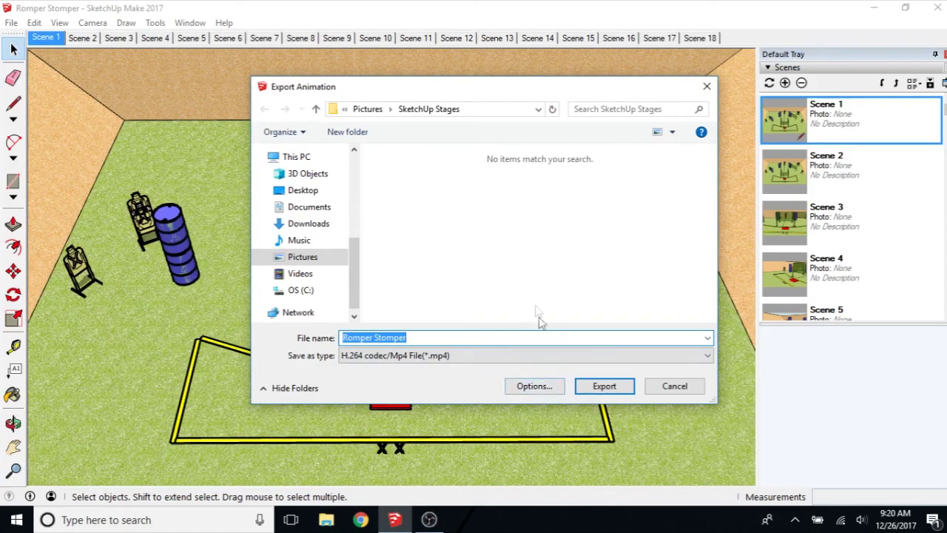
left_click(545, 386)
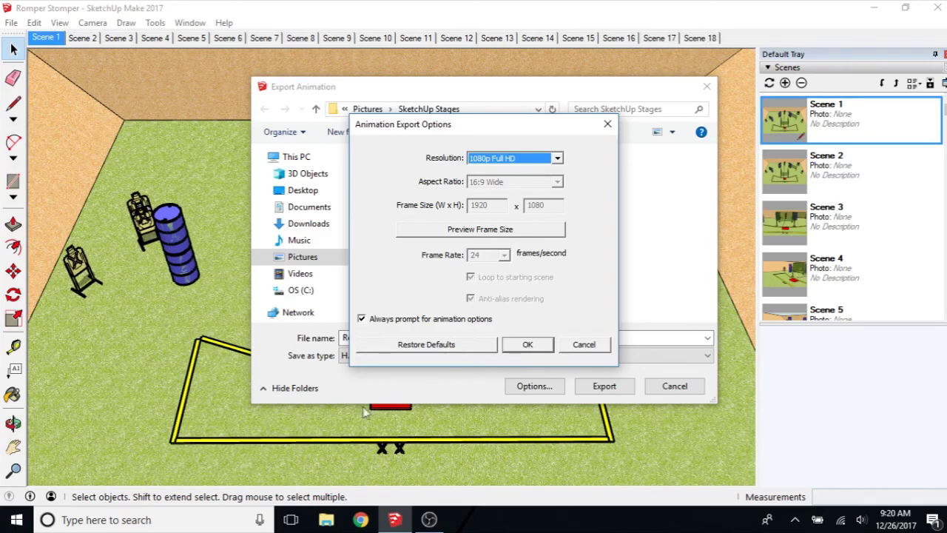
left_click(528, 345)
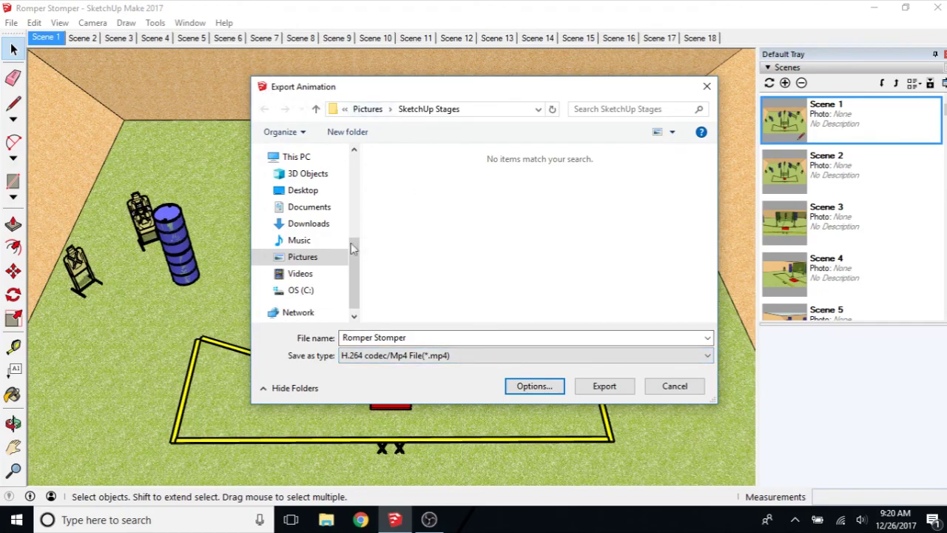
left_click(603, 386)
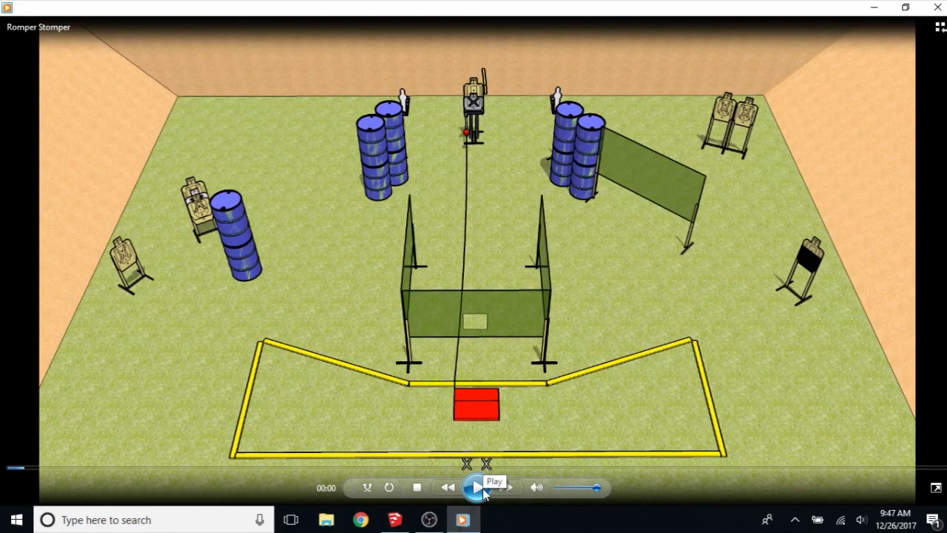
Step: Play the exported Romper Stomper video in Windows Media Player to review the walkthrough
left_click(477, 487)
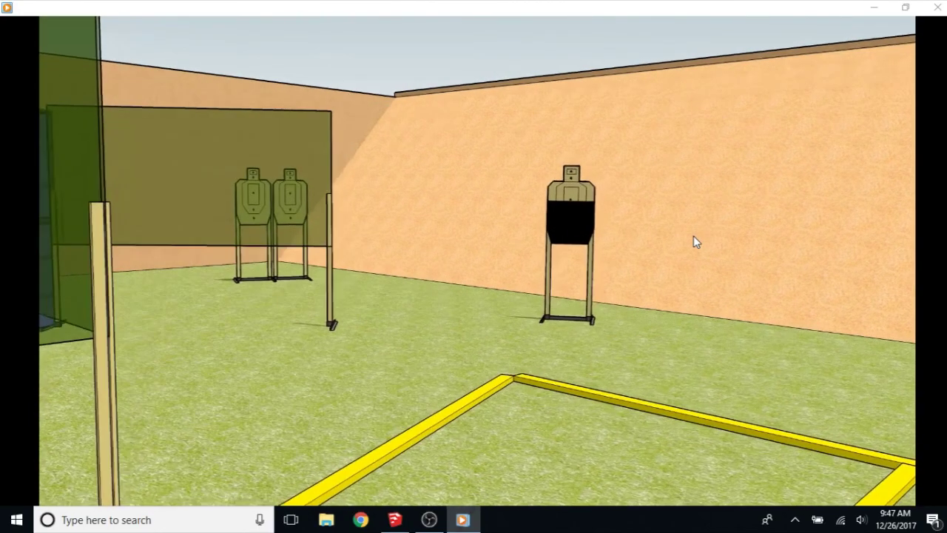
mouse_move(696, 242)
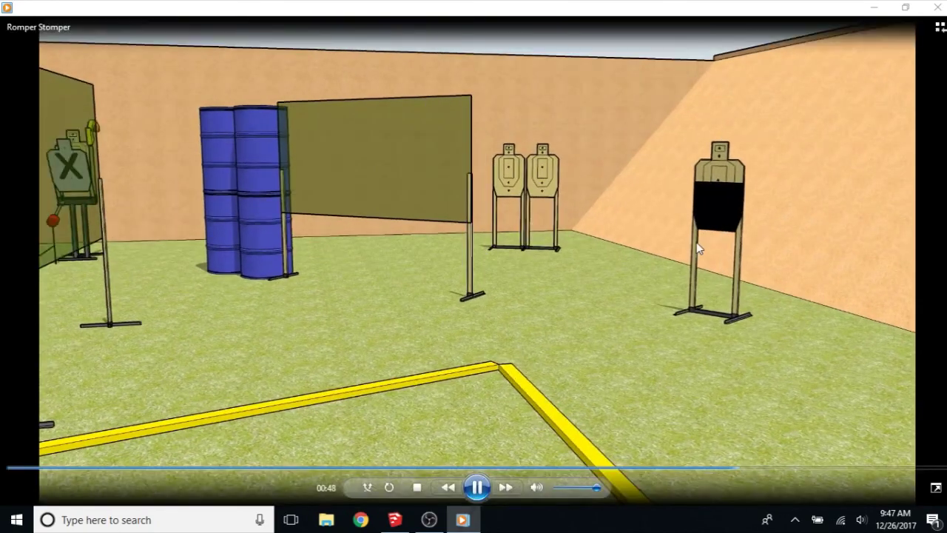